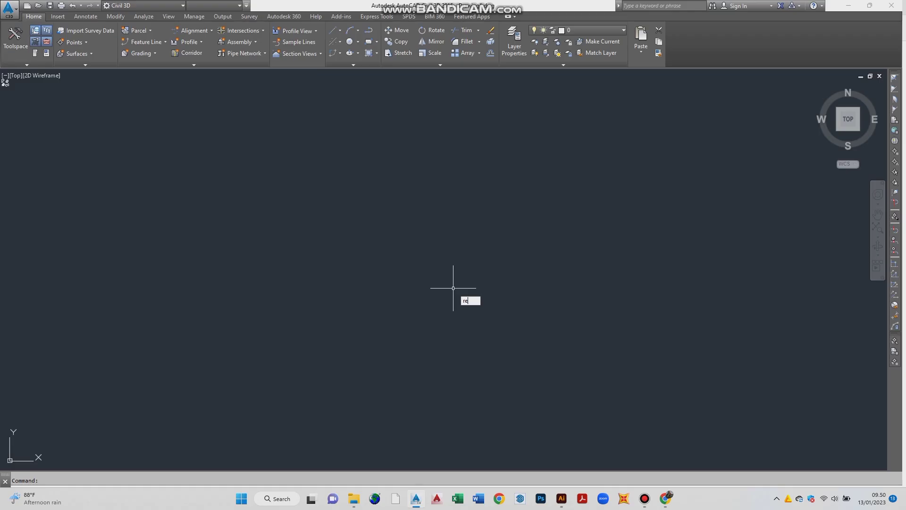
Step: Regenerate the drawing model
key("Return")
type("i")
key("Return")
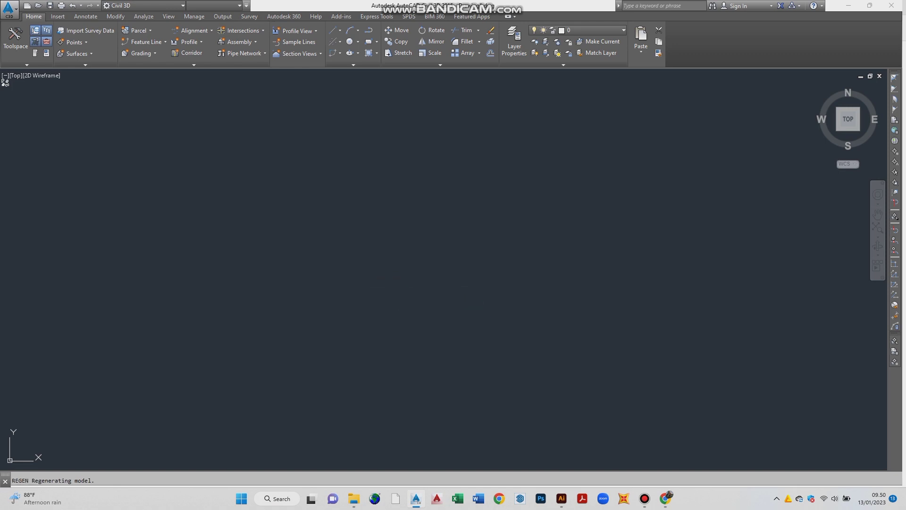
Step: Start a point import with the point creation tools and add 06082022 bKsi.prn from the DATA UKUR folder as source file
left_click(72, 42)
left_click(81, 55)
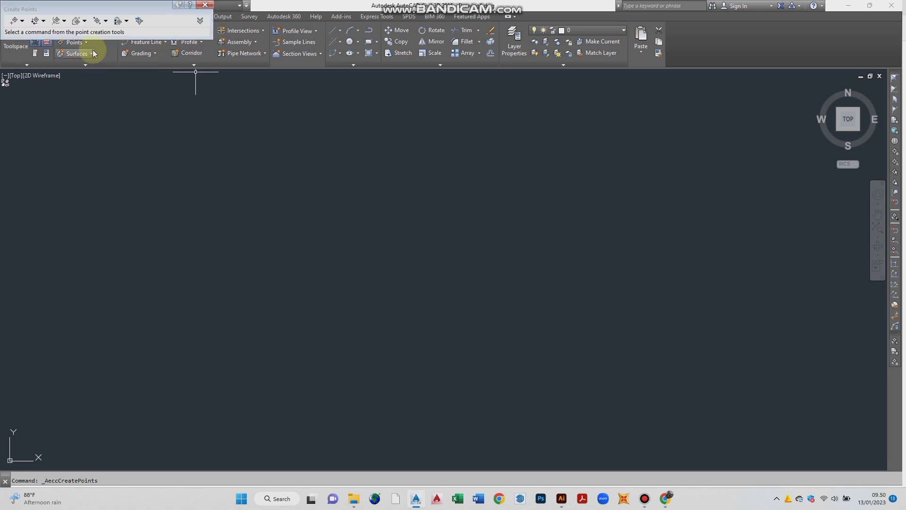
left_click(137, 20)
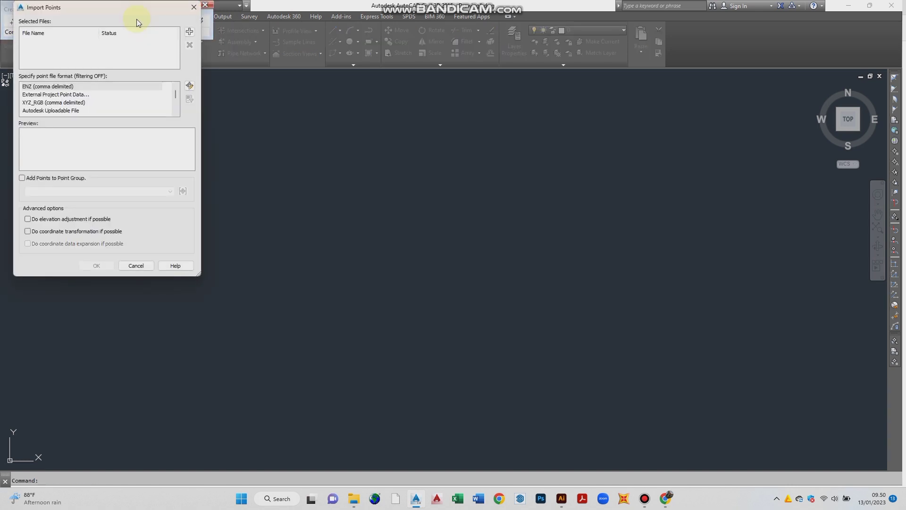
left_click(189, 33)
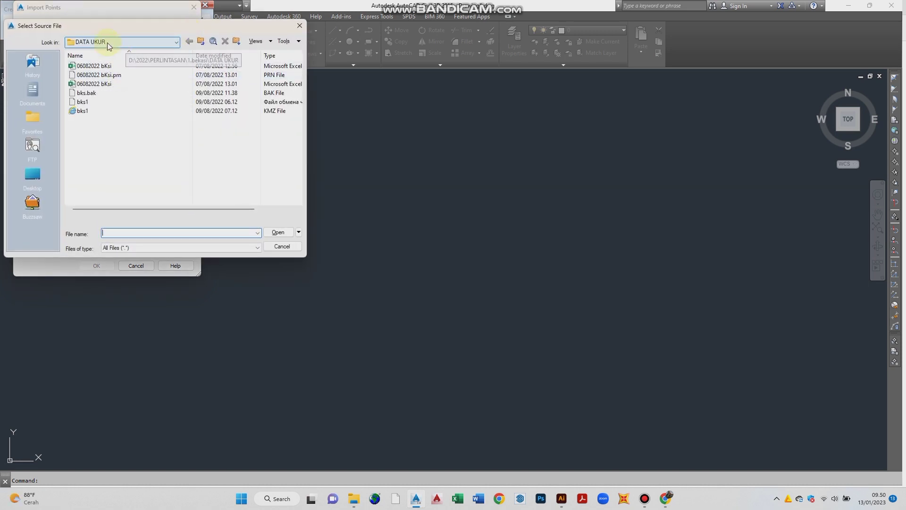
left_click(111, 74)
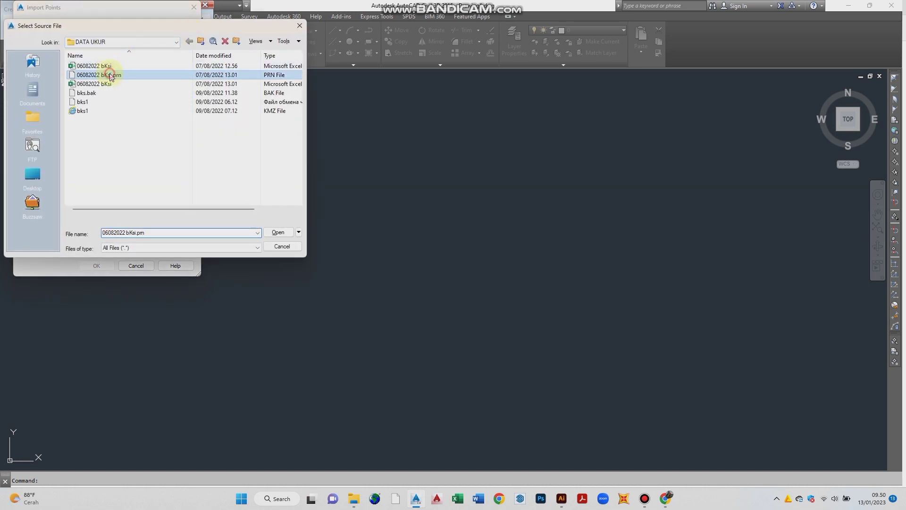
left_click(277, 234)
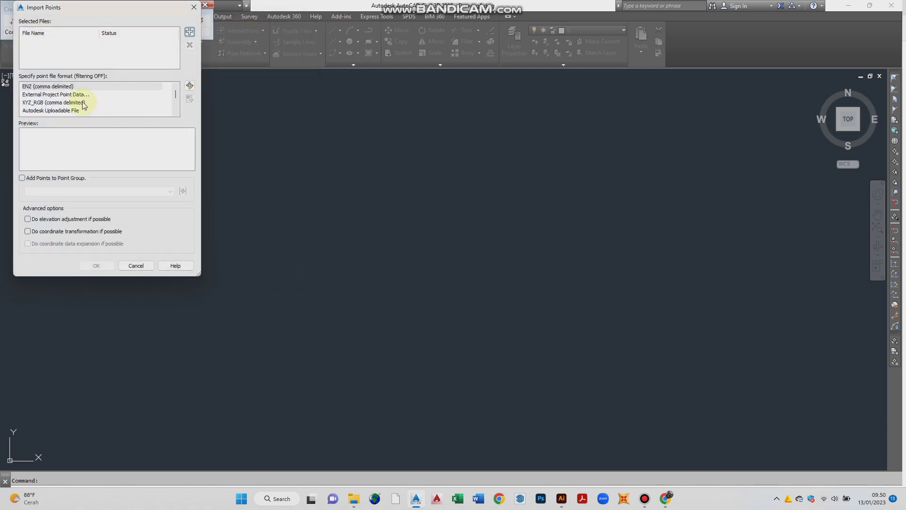
Step: Set the point file format to PNEZD (space delimited) and import the points
scroll(79, 109, "down", 2)
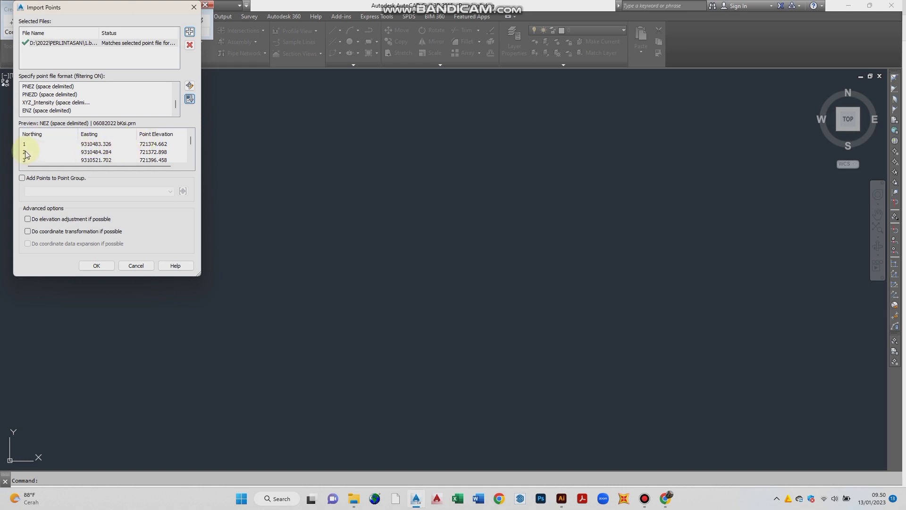
left_click(41, 95)
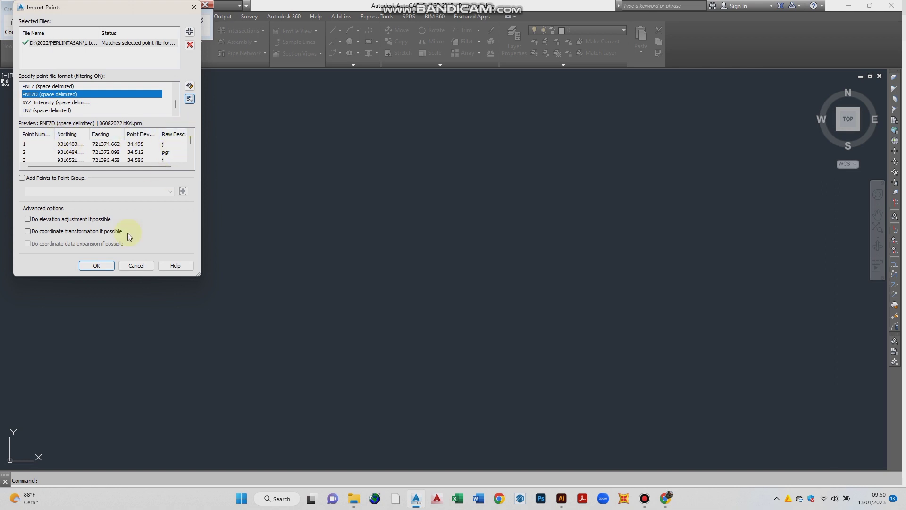
left_click(97, 265)
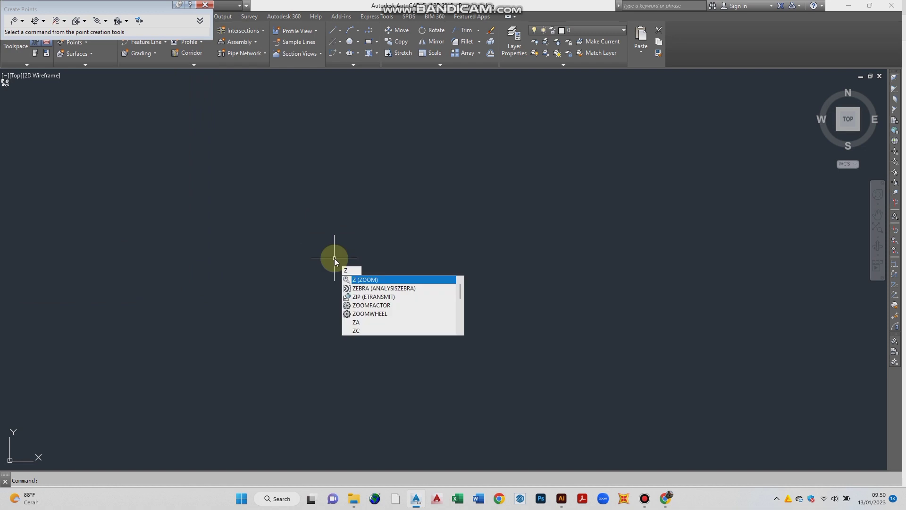
Step: Zoom to the drawing extents and close in on the imported points
key("Return")
type("e")
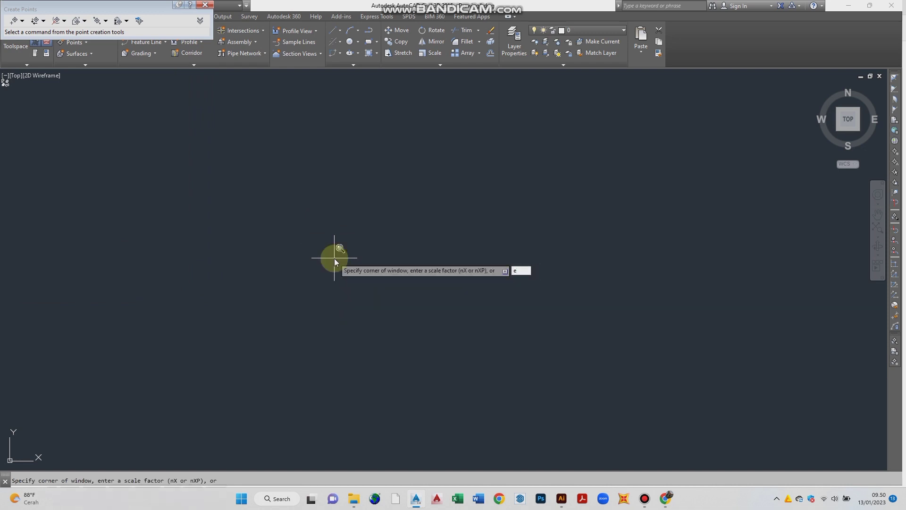
key("Return")
middle_click_drag(385, 269, 412, 166)
scroll(398, 363, "up", 6)
left_click(393, 365)
left_click(314, 279)
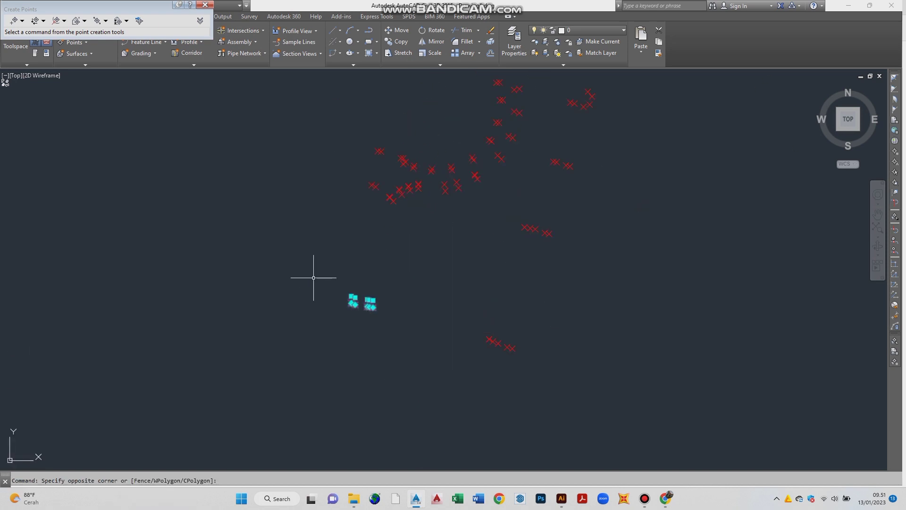
right_click(362, 313)
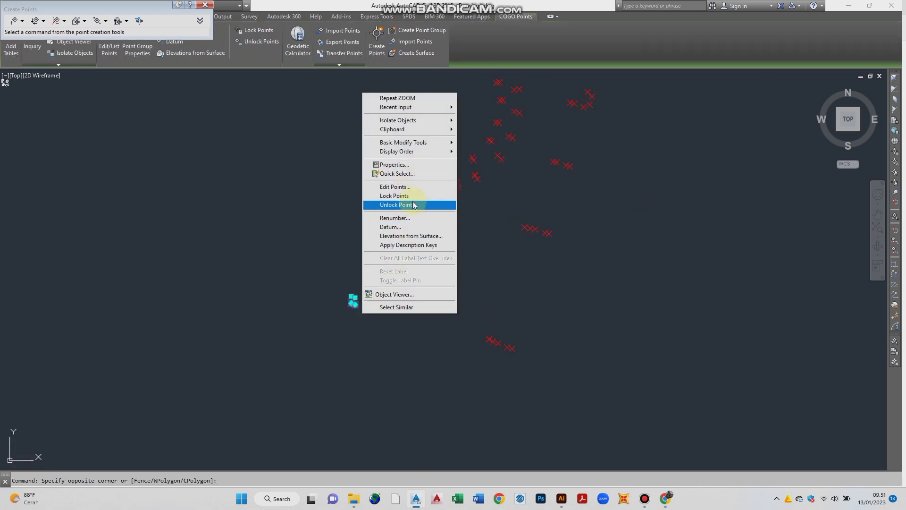
key("Escape")
key("Escape")
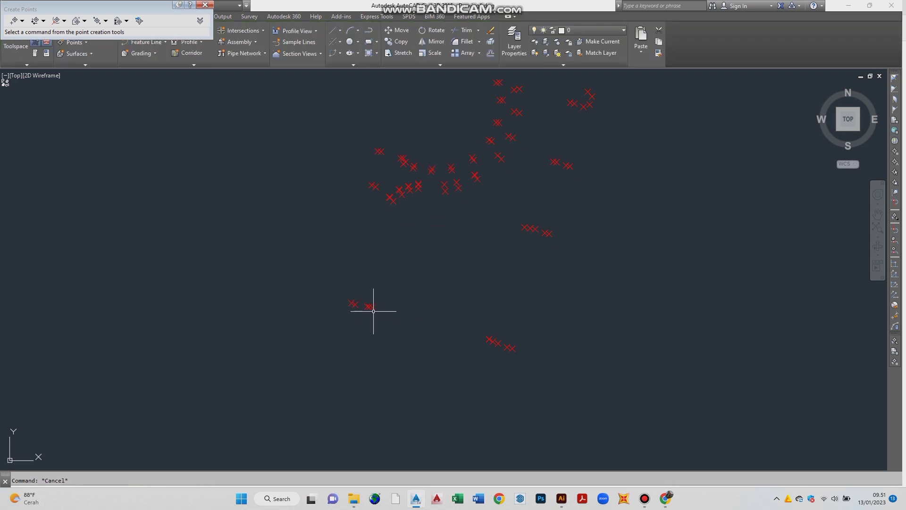
Step: In the point group properties of an imported point, keep point style Basic and set the point label style to Elevation and Description
left_click(374, 309)
right_click(374, 309)
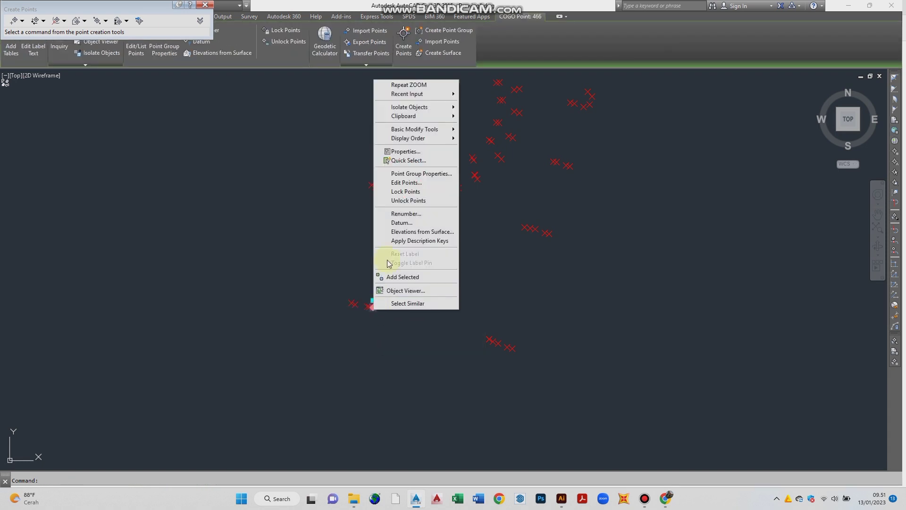
left_click(410, 175)
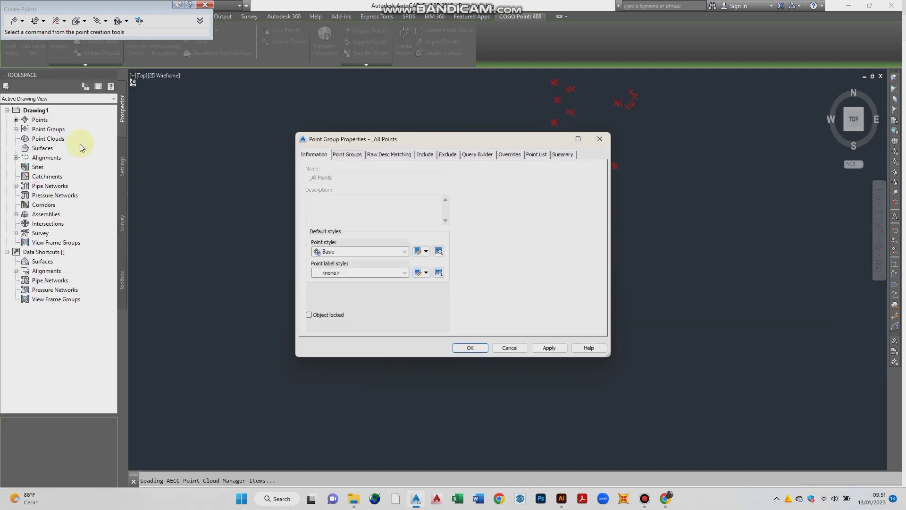
left_click(350, 250)
left_click(350, 258)
left_click(350, 273)
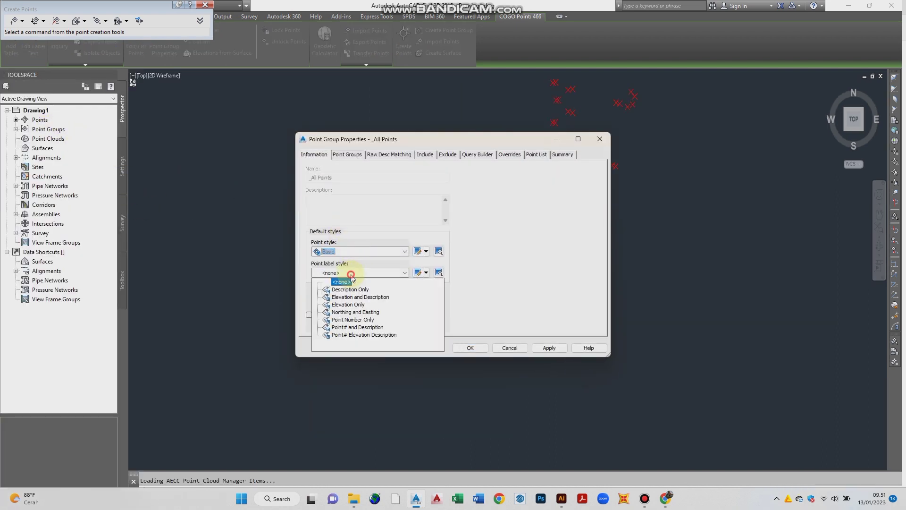
left_click(360, 296)
Step: Edit the Basic point style so its custom marker is a plus sign combined with a circle
left_click(417, 251)
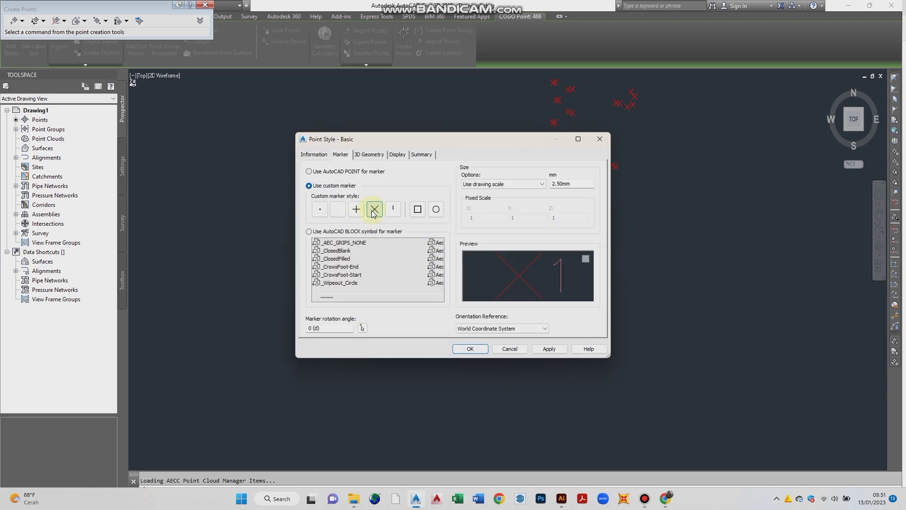
left_click(355, 209)
left_click(394, 209)
left_click(417, 209)
left_click(436, 211)
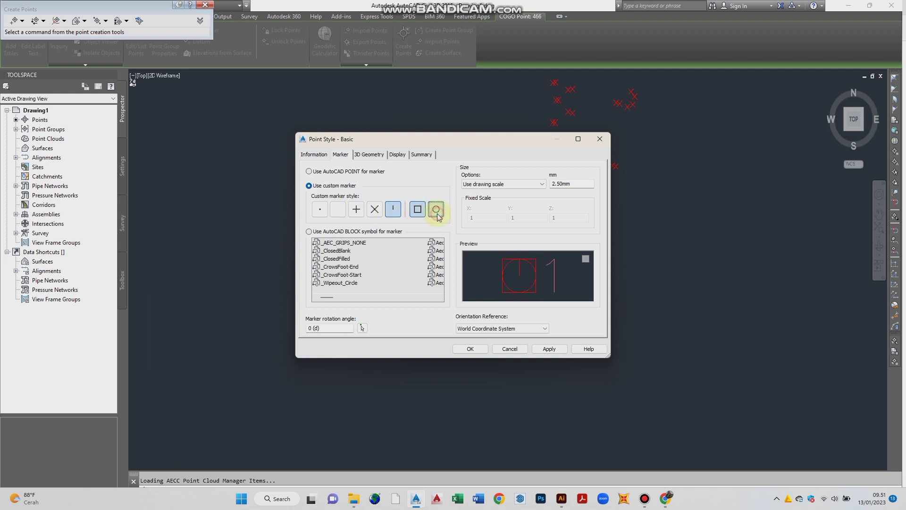
left_click(356, 209)
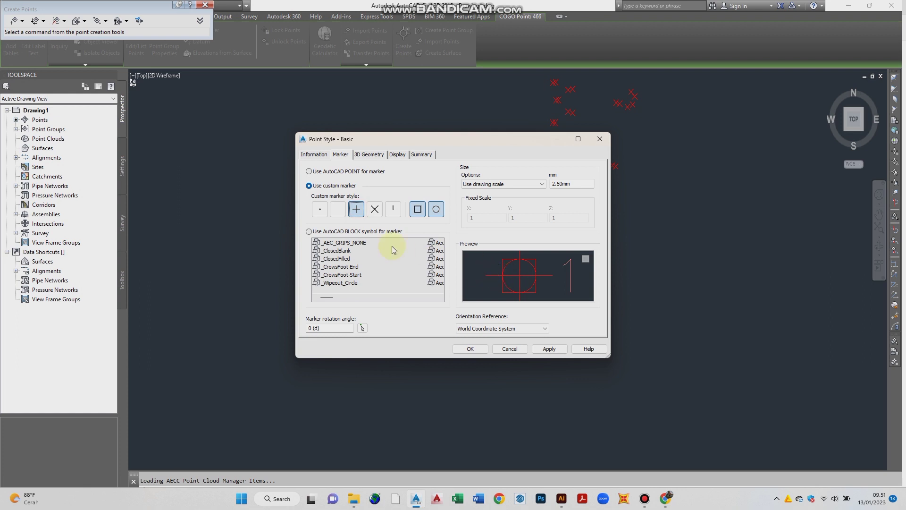
left_click(418, 210)
left_click(435, 209)
left_click(436, 210)
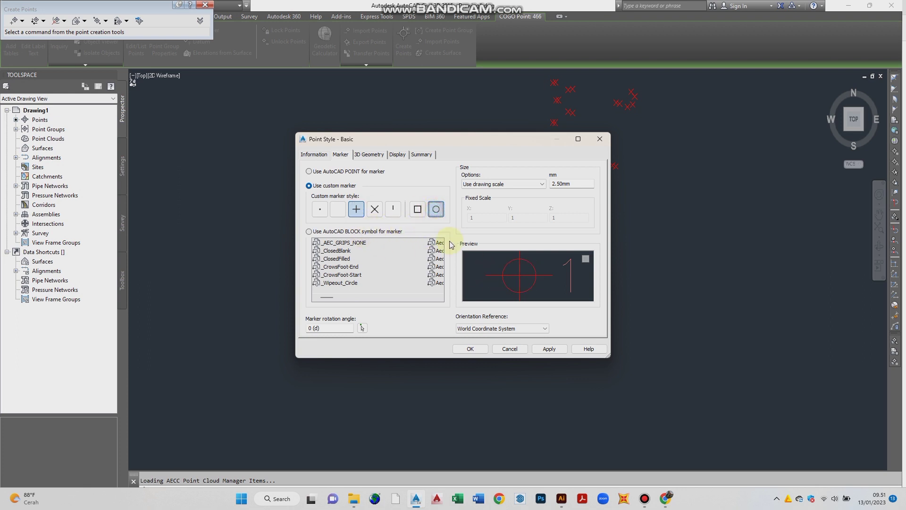
Step: Set the marker size to 0.25 mm and accept the point style changes
double_click(570, 184)
type("0.25")
left_click(542, 352)
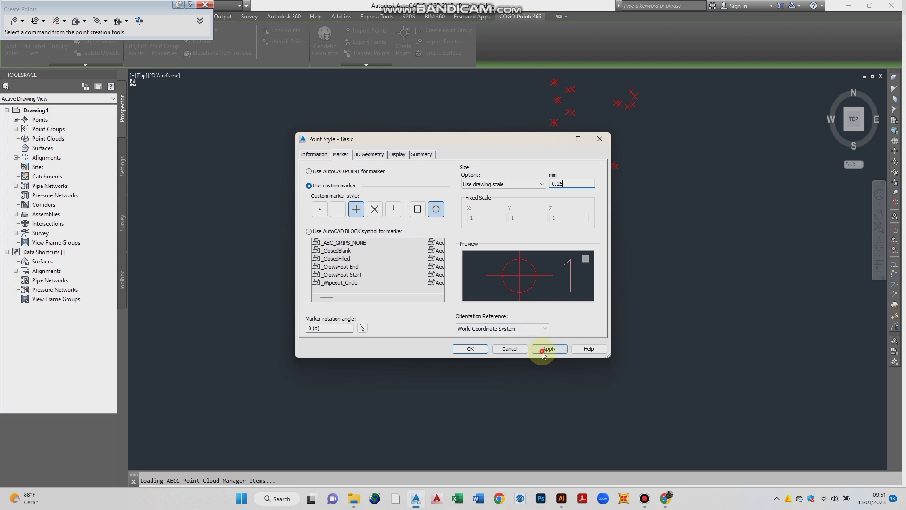
left_click(470, 349)
Step: Edit the Elevation and Description label style, setting the Point Description component's text height to 0.25 mm
left_click(417, 272)
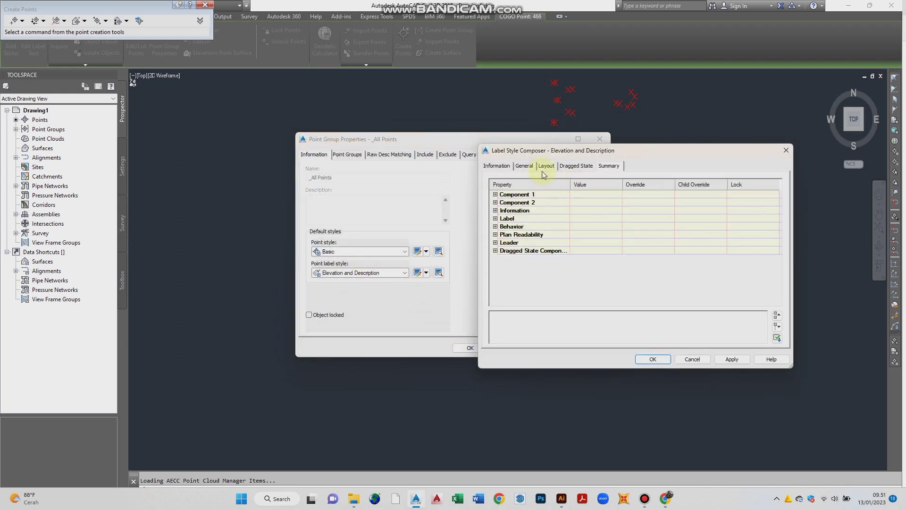
left_click(500, 166)
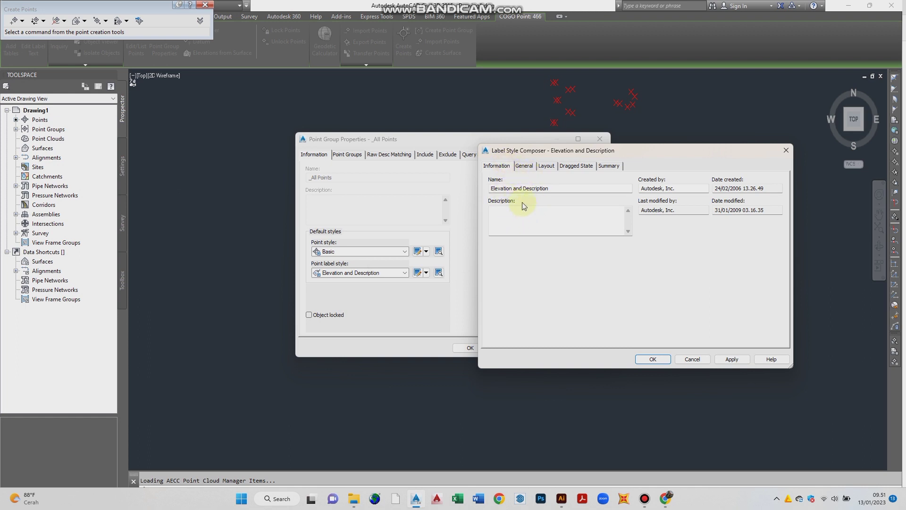
left_click(524, 166)
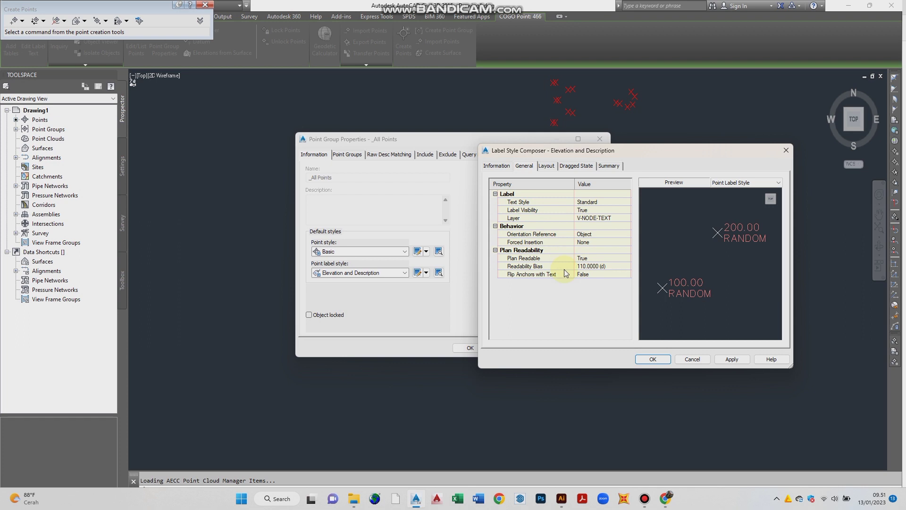
left_click(546, 167)
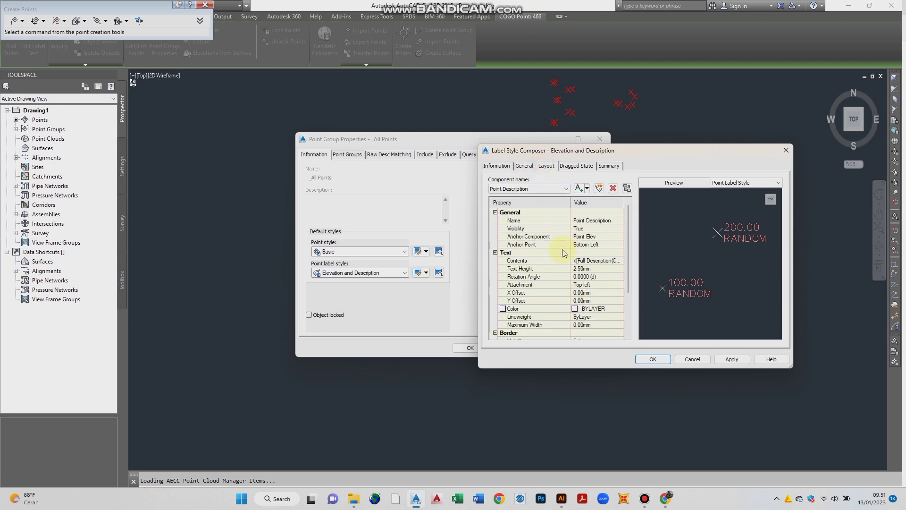
left_click(512, 189)
left_click(514, 204)
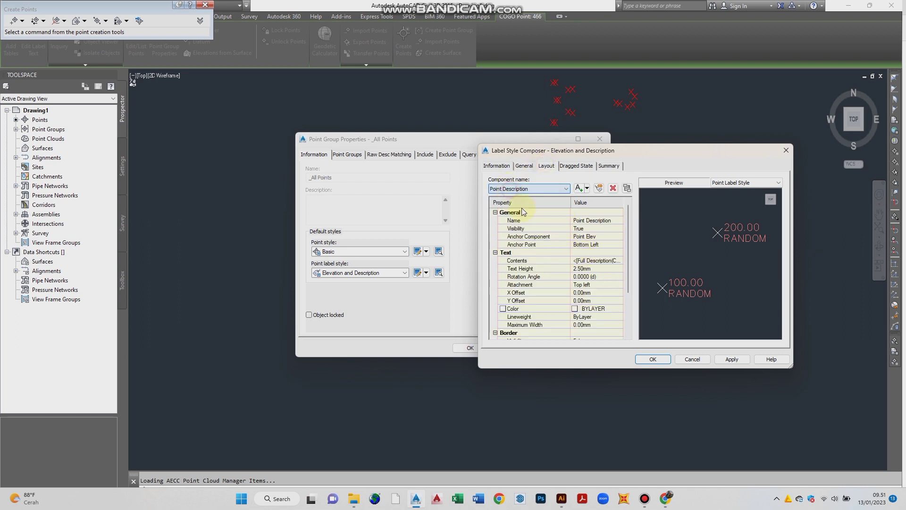
left_click(586, 268)
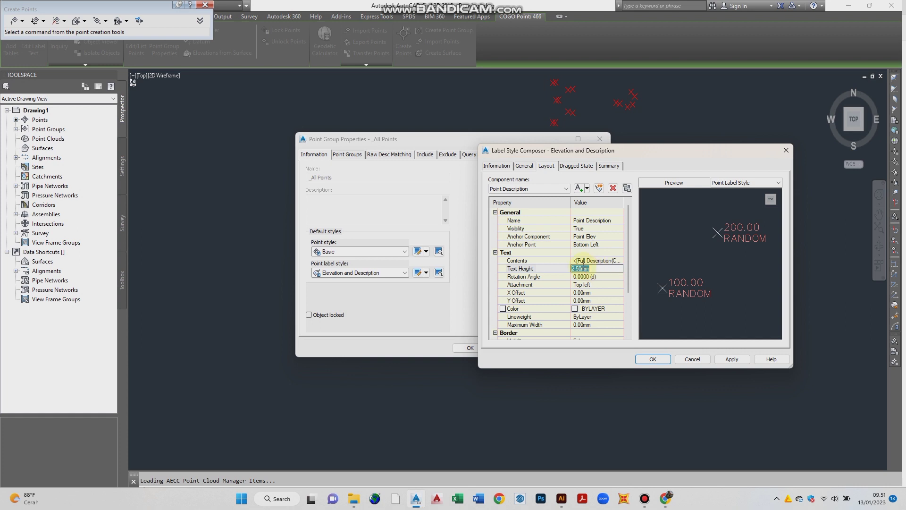
type("0.25")
key("Return")
Step: Set the border gap of the Point Description component to 0.05 mm
scroll(589, 292, "down", 2)
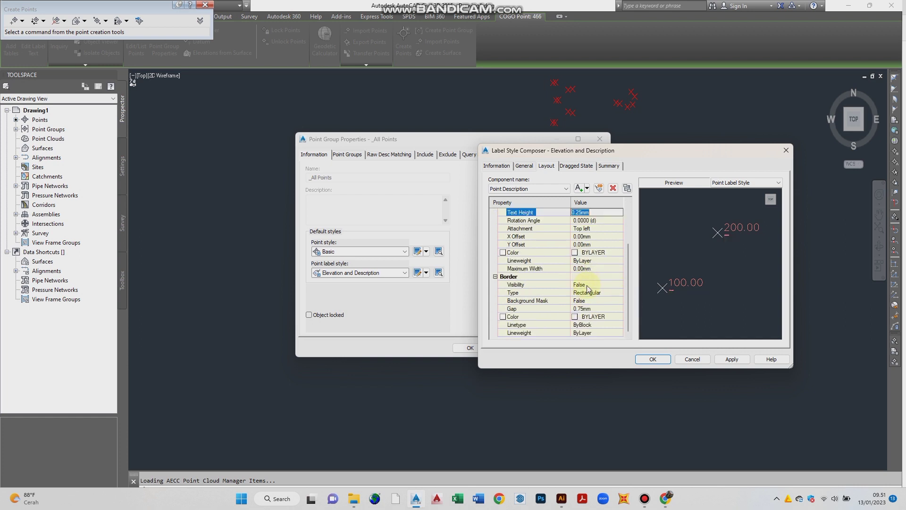
left_click(585, 308)
type("0")
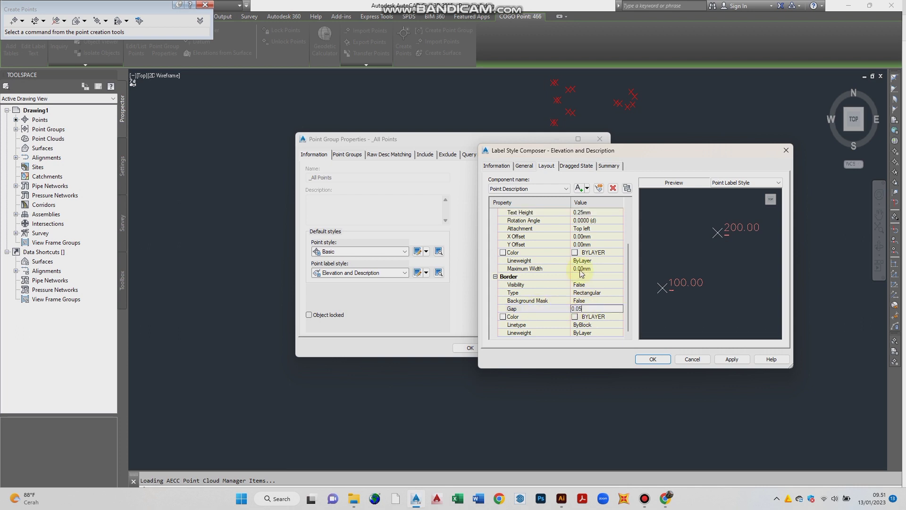
type(".05")
left_click(563, 261)
Step: For the Point Elev component, set the text height to 0.25 mm and the border gap to 0.05 mm
left_click(547, 189)
left_click(543, 196)
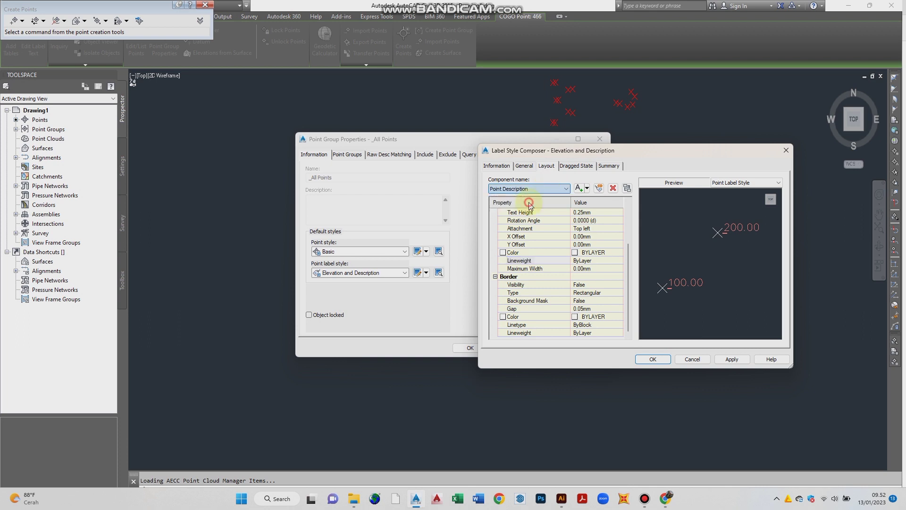
left_click(580, 268)
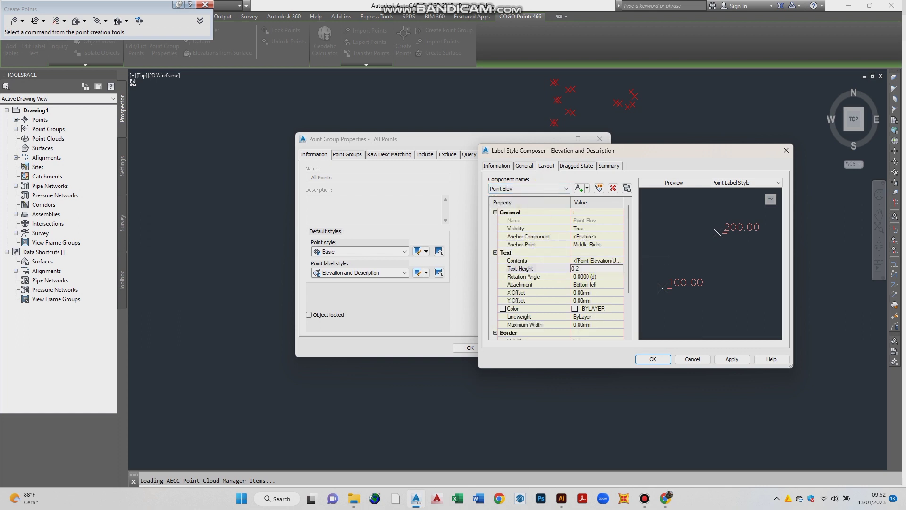
left_click(522, 285)
scroll(547, 267, "down", 2)
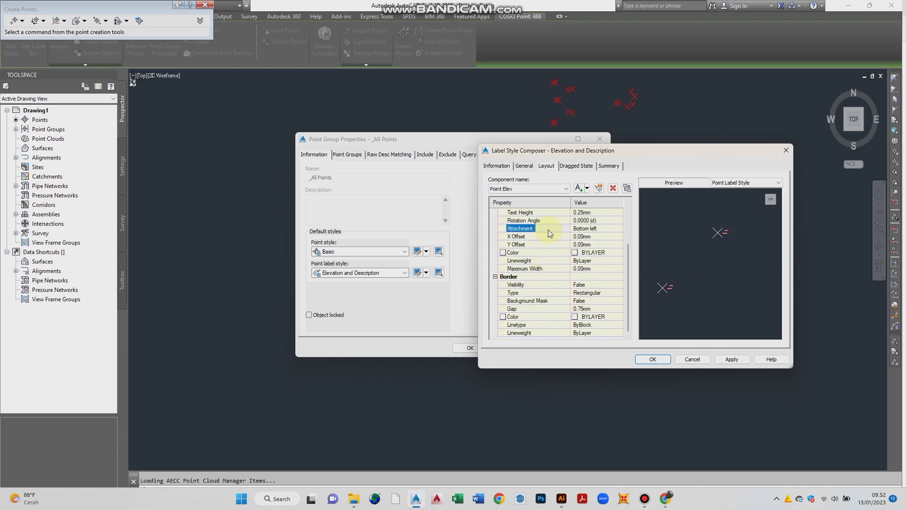
left_click(535, 309)
left_click(583, 309)
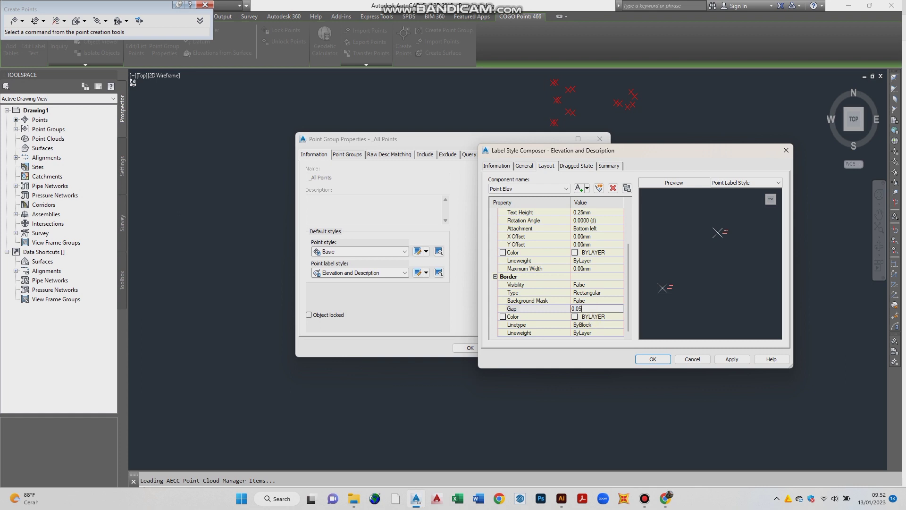
type("0.05")
left_click(553, 285)
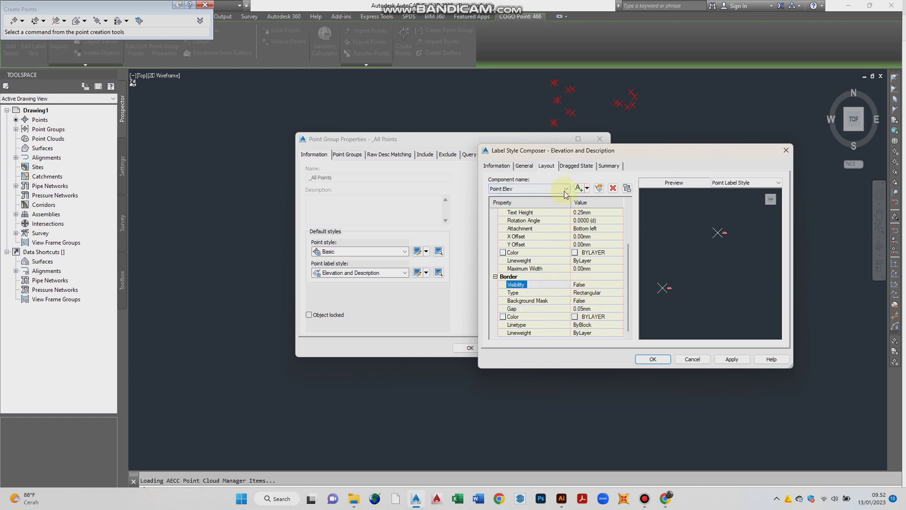
Step: Reduce the leader's arrow head size in the label's dragged state settings and accept the label style changes
left_click(574, 166)
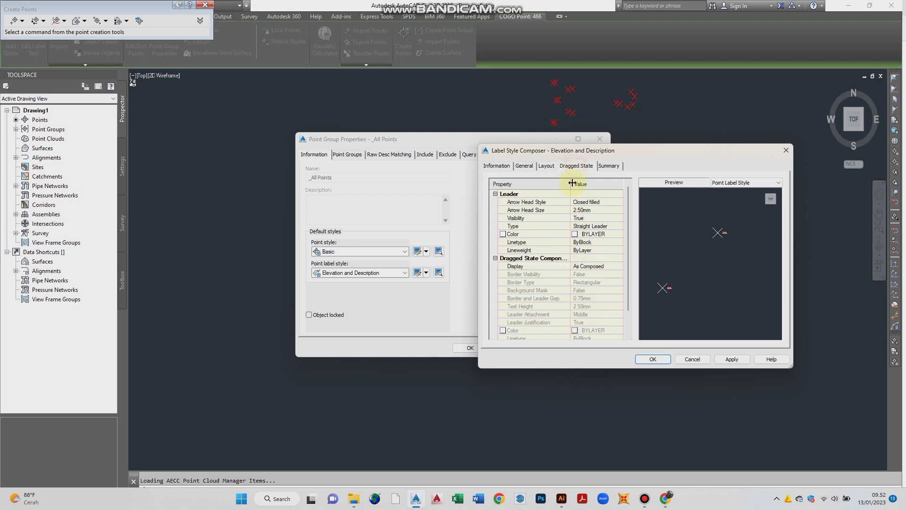
left_click(538, 211)
left_click(584, 211)
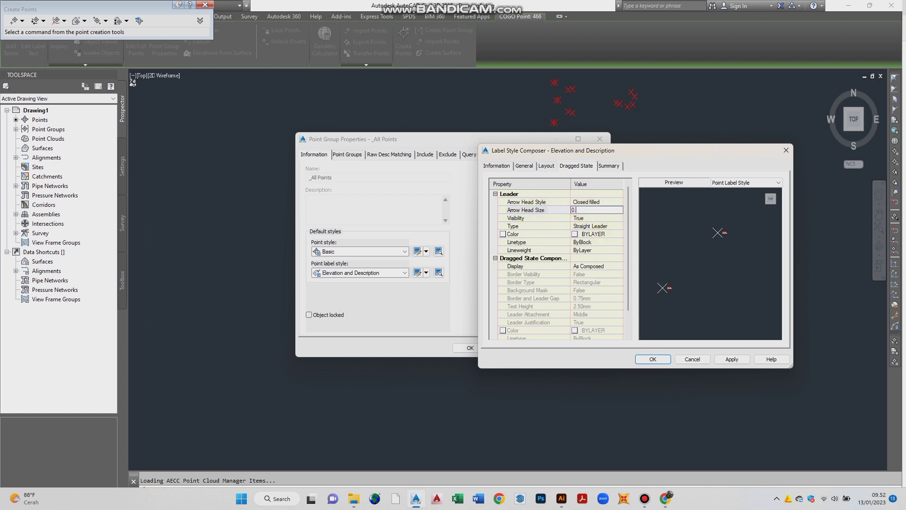
left_click(598, 291)
left_click(608, 166)
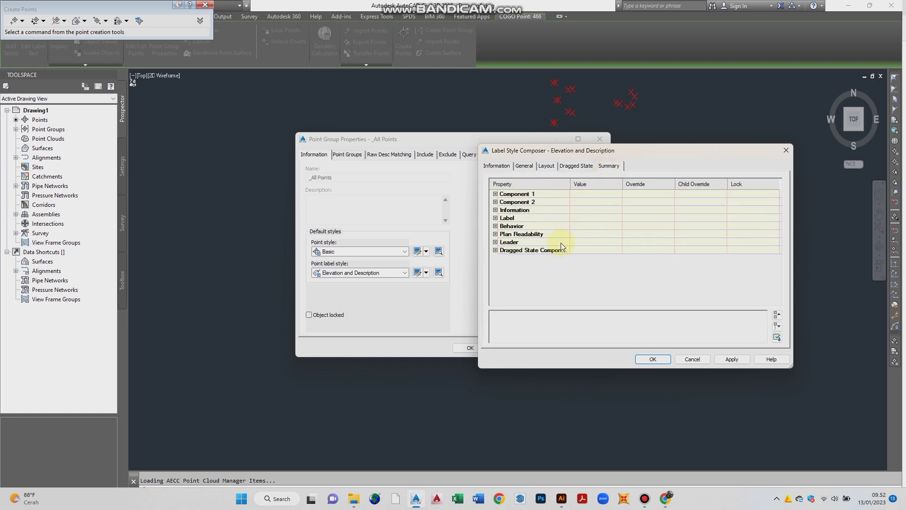
left_click(732, 360)
left_click(652, 360)
Step: Apply the updated point and label styles to the _All Points group and close its properties
left_click(549, 347)
left_click(432, 140)
mouse_move(432, 141)
left_mouse_down()
mouse_move(617, 299)
mouse_move(612, 142)
left_mouse_up()
left_click(619, 349)
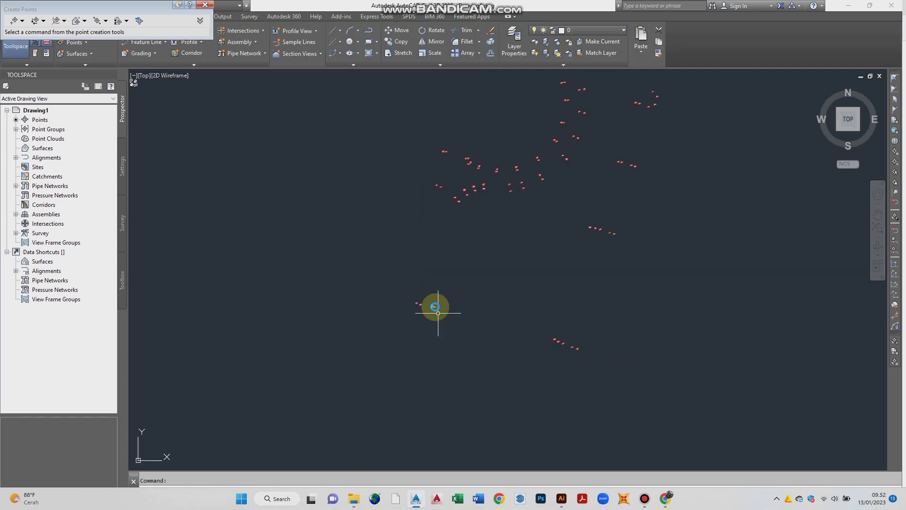
Step: Check the resized point markers and labels, and purge all unused items from the drawing
scroll(426, 325, "up", 5)
scroll(426, 325, "up", 3)
middle_click_drag(607, 330, 340, 259)
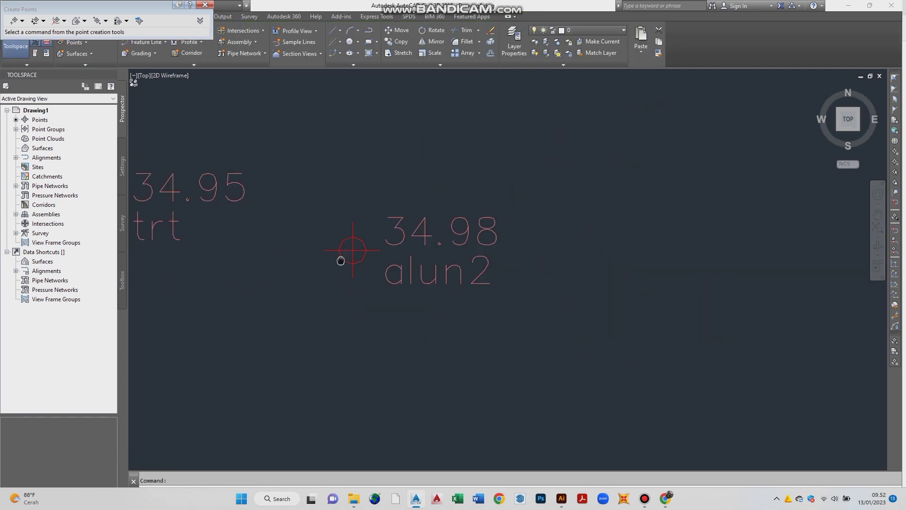
scroll(344, 226, "down", 8)
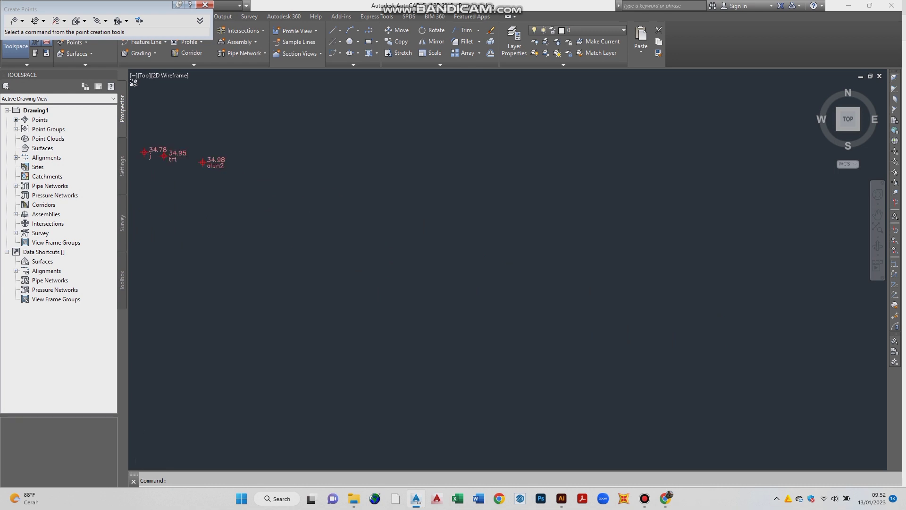
scroll(438, 218, "down", 3)
middle_click_drag(493, 220, 477, 284)
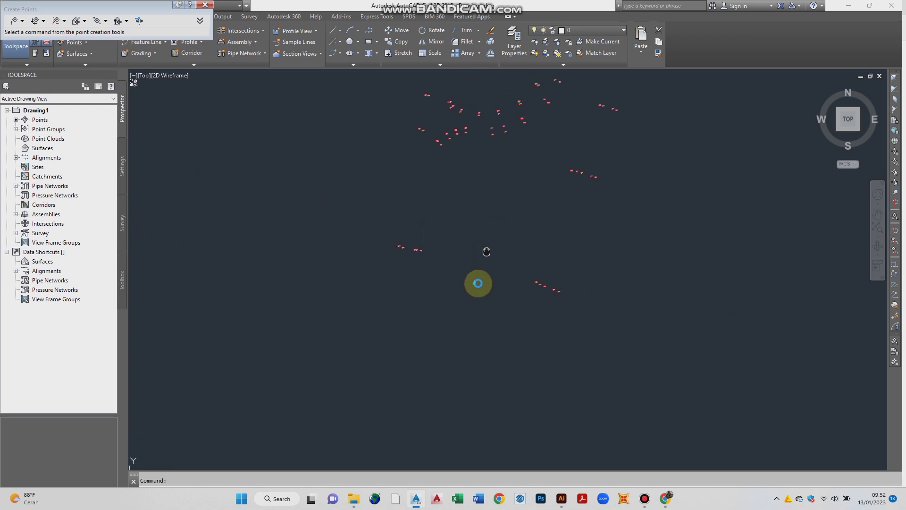
type("PURGE")
key("Return")
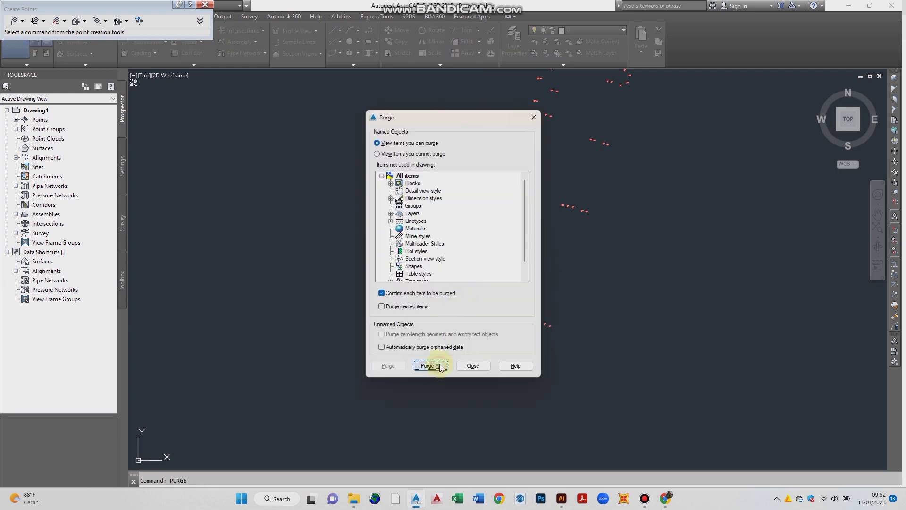
left_click(440, 367)
left_click(421, 239)
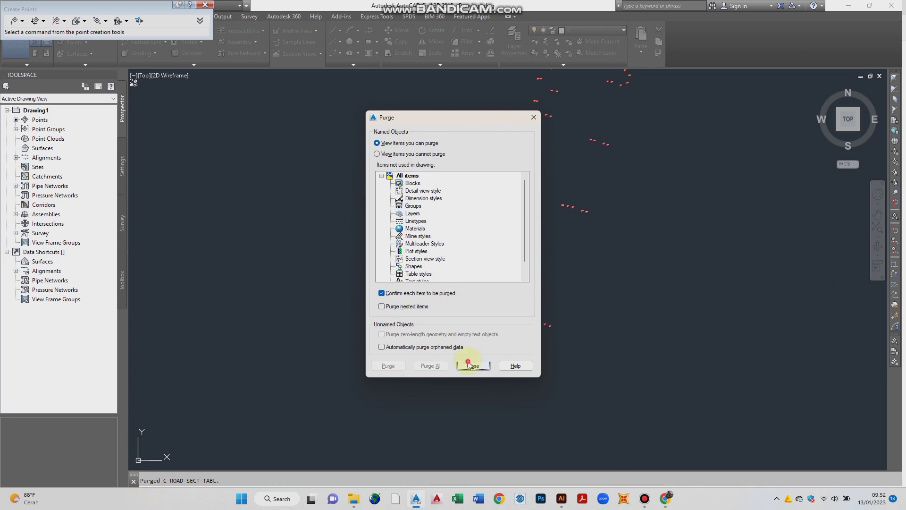
left_click(472, 366)
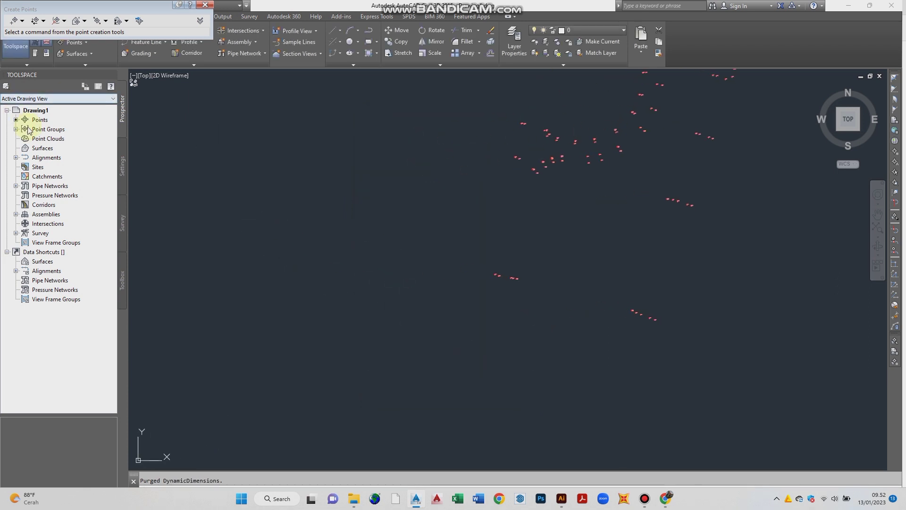
Step: Create a new TIN surface on the C-TOPO layer with the default name and style
left_click(29, 152)
right_click(48, 149)
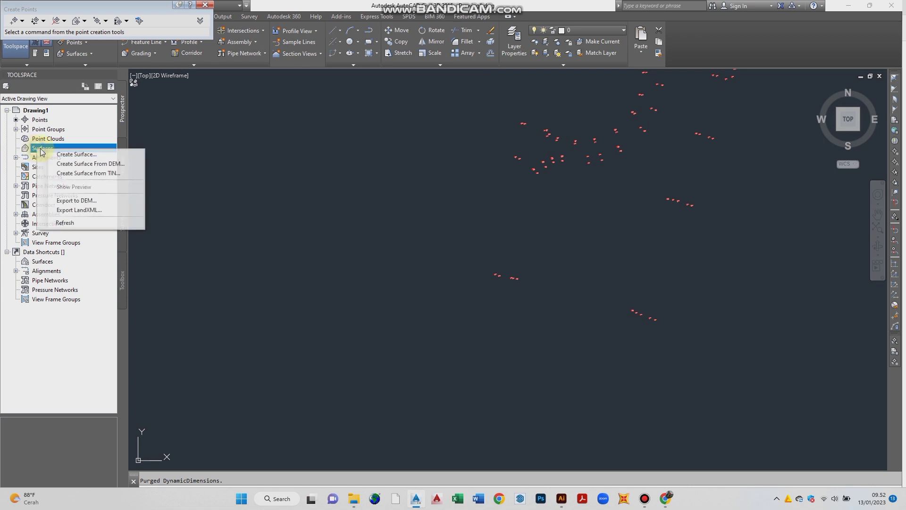
left_click(79, 155)
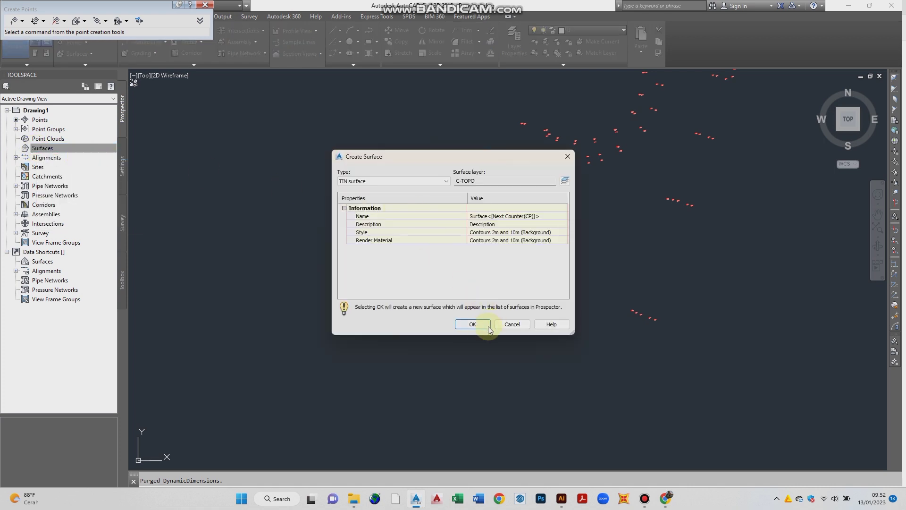
left_click(377, 182)
left_click(378, 182)
left_click(378, 182)
left_click(373, 182)
left_click(374, 182)
left_click(374, 182)
left_click(474, 323)
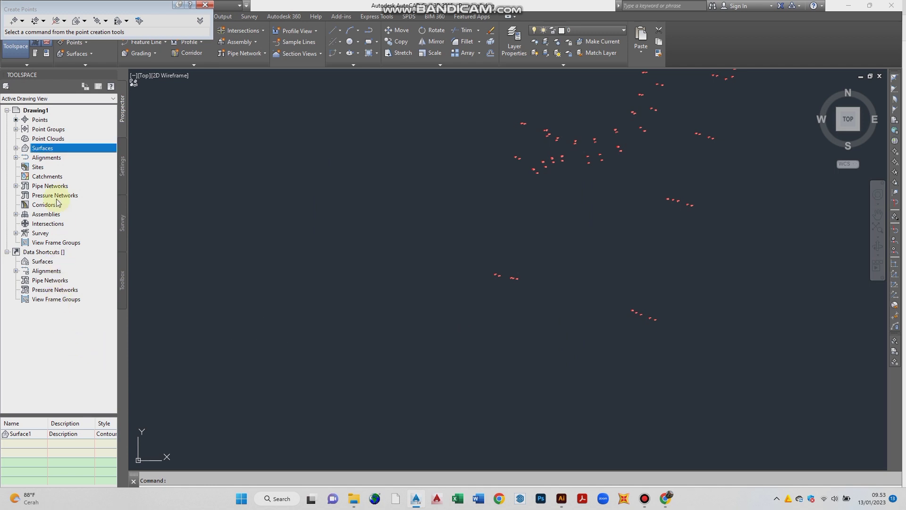
Step: Add the point file 06082022 bKsi.prn to the definition of Surface1, using the PNEZD (space delimited) format
left_click(17, 148)
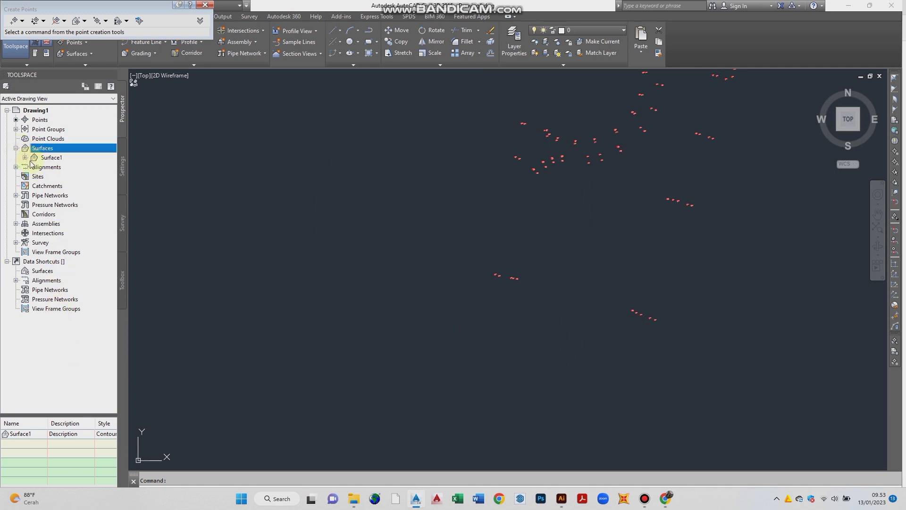
left_click(25, 157)
left_click(33, 185)
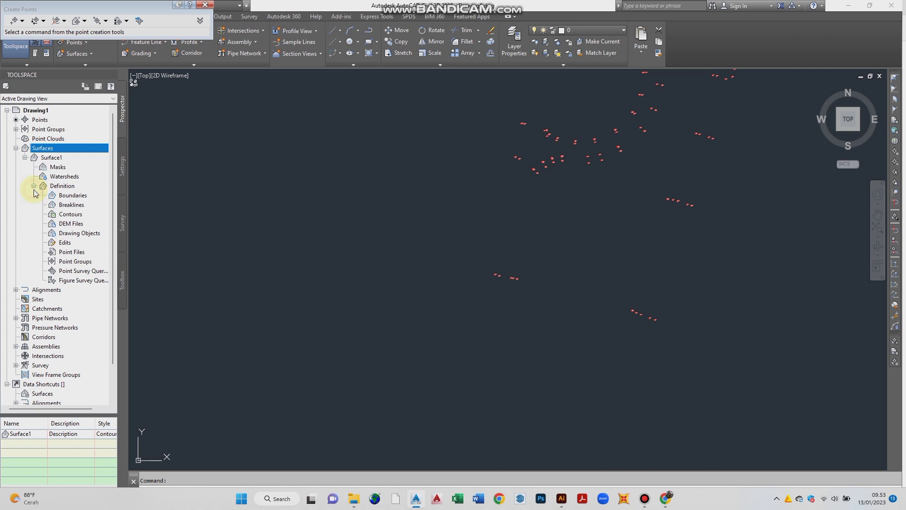
left_click(67, 187)
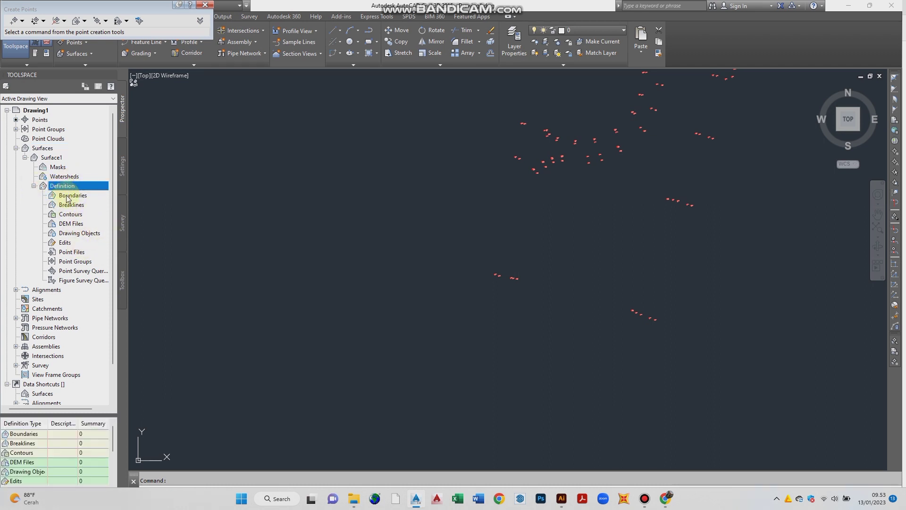
right_click(71, 252)
left_click(93, 255)
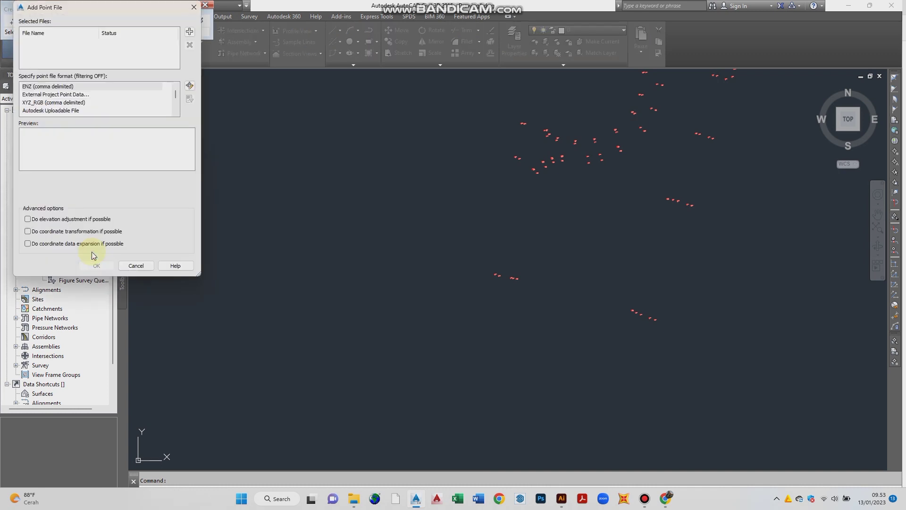
left_click(189, 33)
left_click(99, 74)
left_click(278, 232)
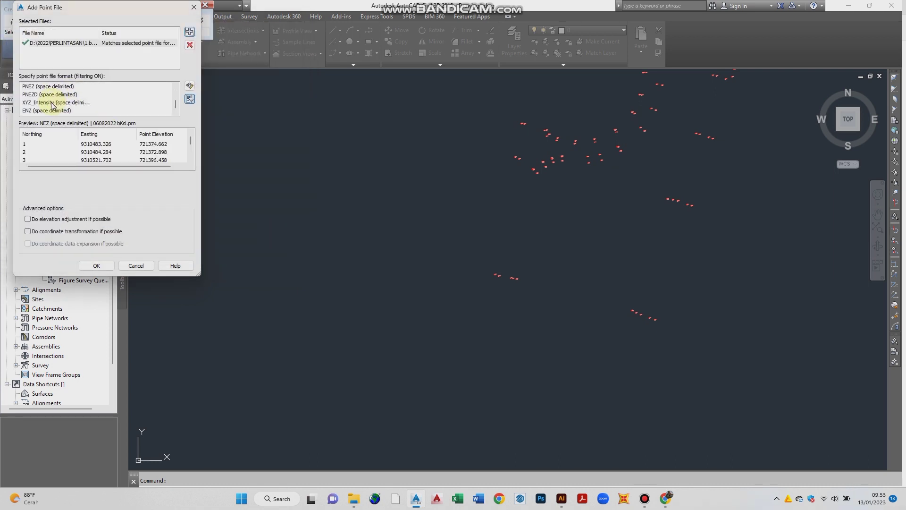
left_click(37, 95)
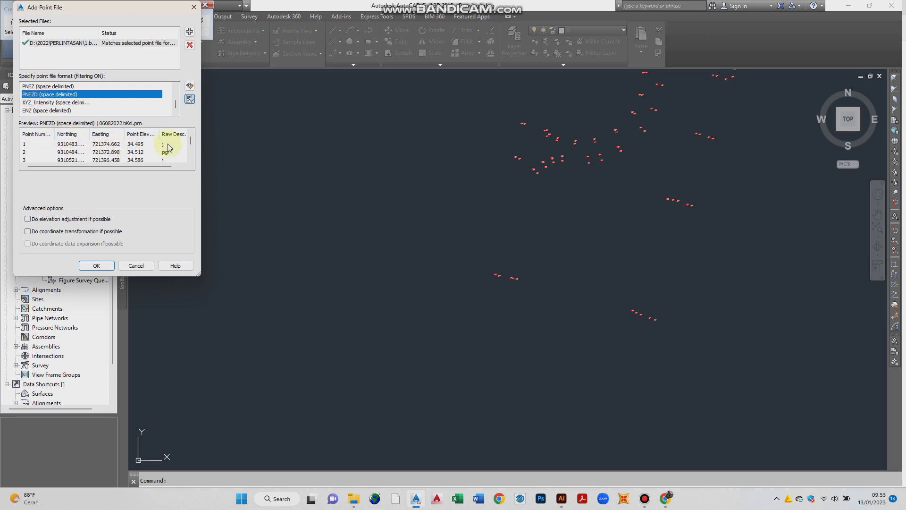
left_click(96, 266)
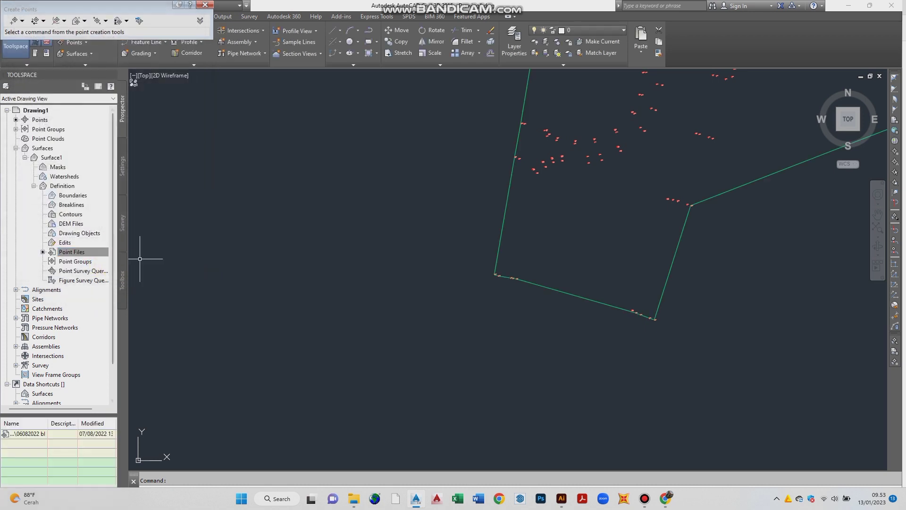
Step: In the properties of Surface1, set the surface style to Contours 1m and 5m (Background) and the render material to ByLayer
scroll(383, 275, "down", 5)
scroll(408, 229, "up", 5)
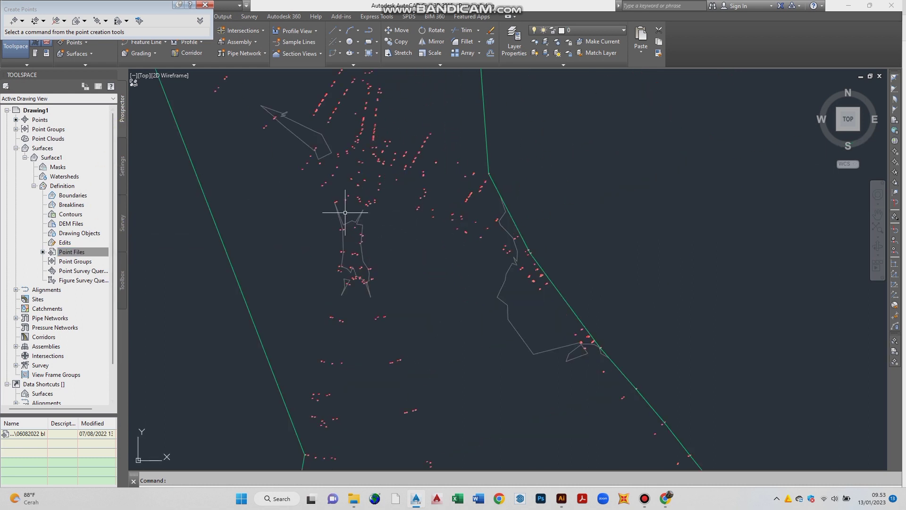
left_click(360, 225)
right_click(360, 224)
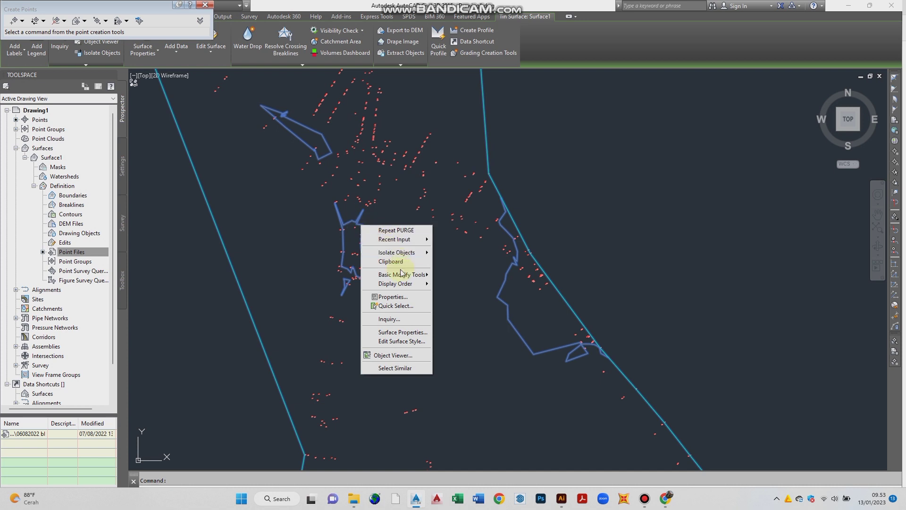
mouse_move(396, 283)
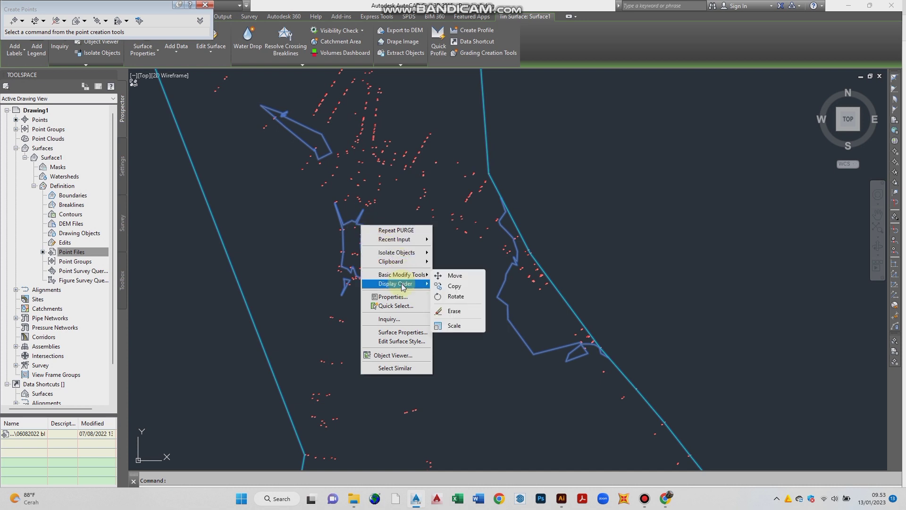
left_click(408, 337)
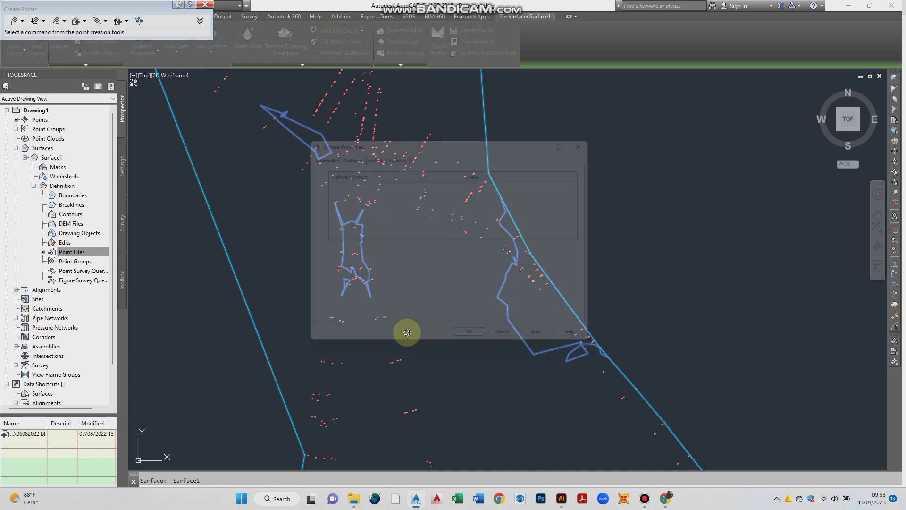
left_click(369, 153)
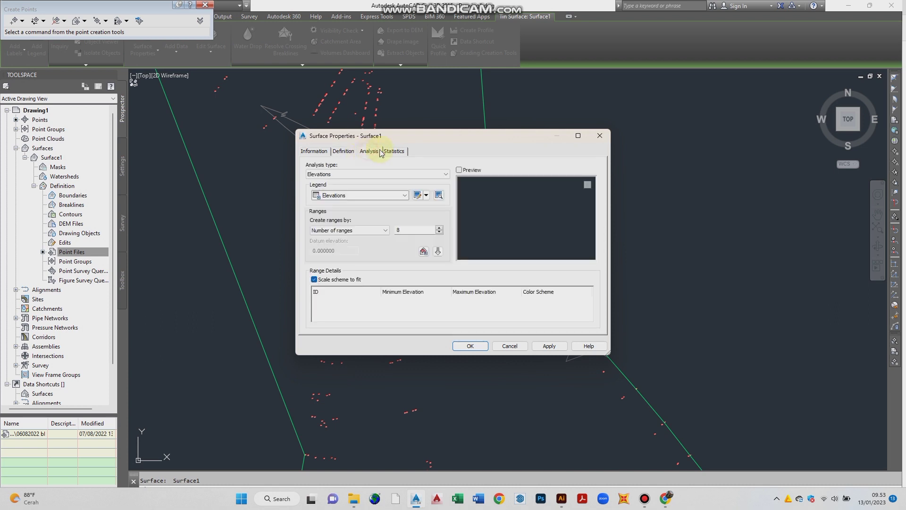
left_click(393, 151)
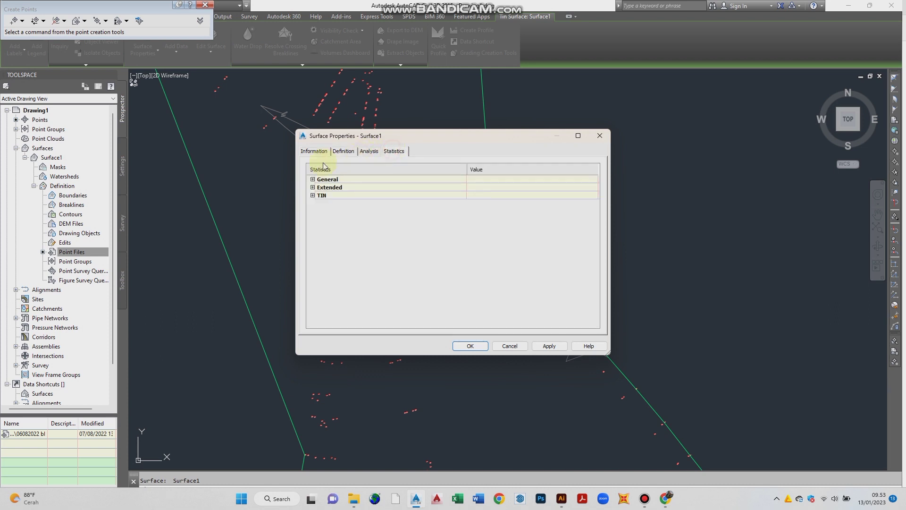
left_click(315, 152)
left_click(376, 248)
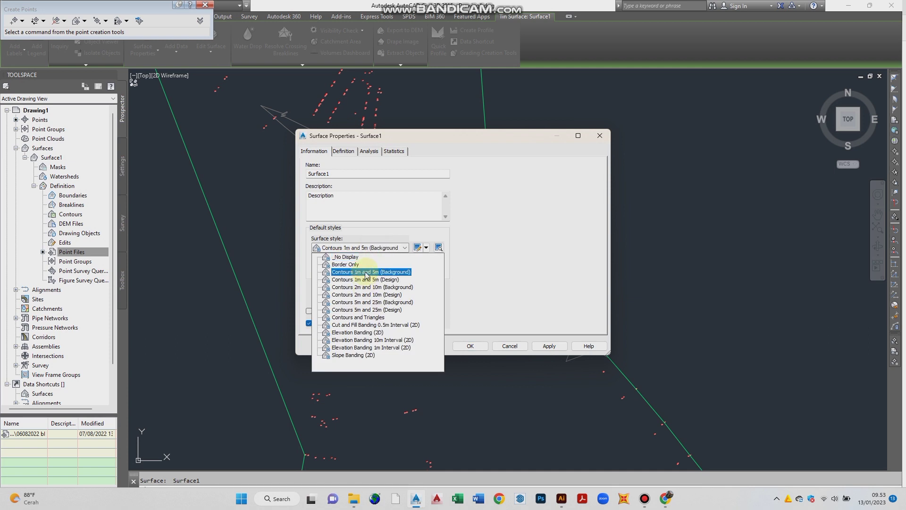
left_click(365, 273)
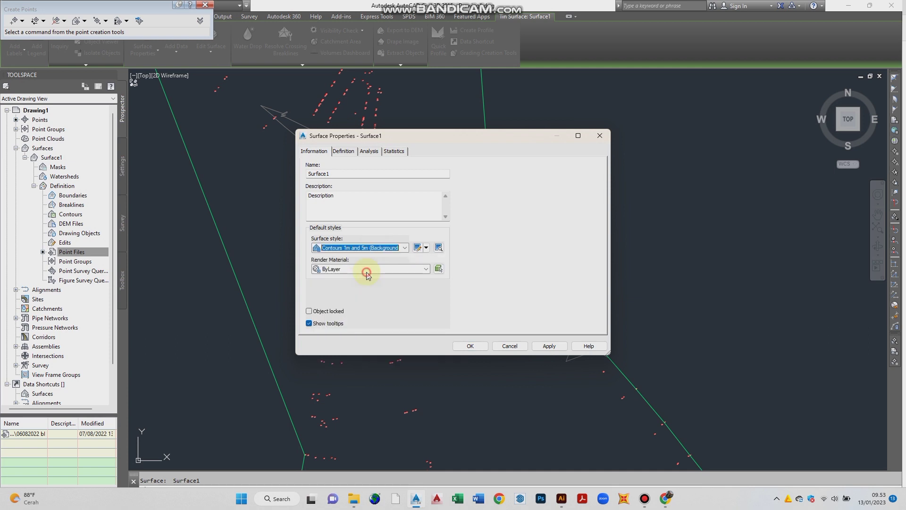
left_click(392, 269)
left_click(342, 286)
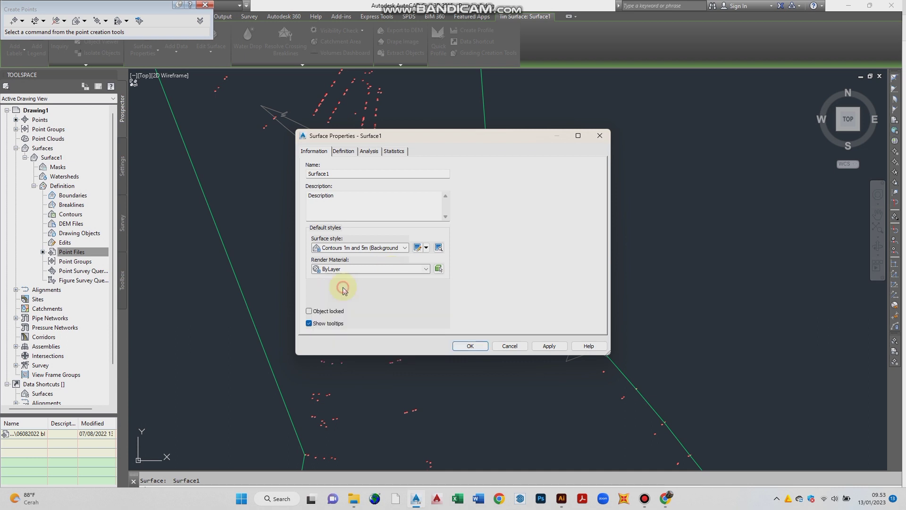
Step: Edit the Contours 1m and 5m (Background) surface style, setting Display Depression Contours to True
left_click(417, 247)
left_click(558, 158)
left_click(588, 160)
left_click(604, 158)
left_click(584, 159)
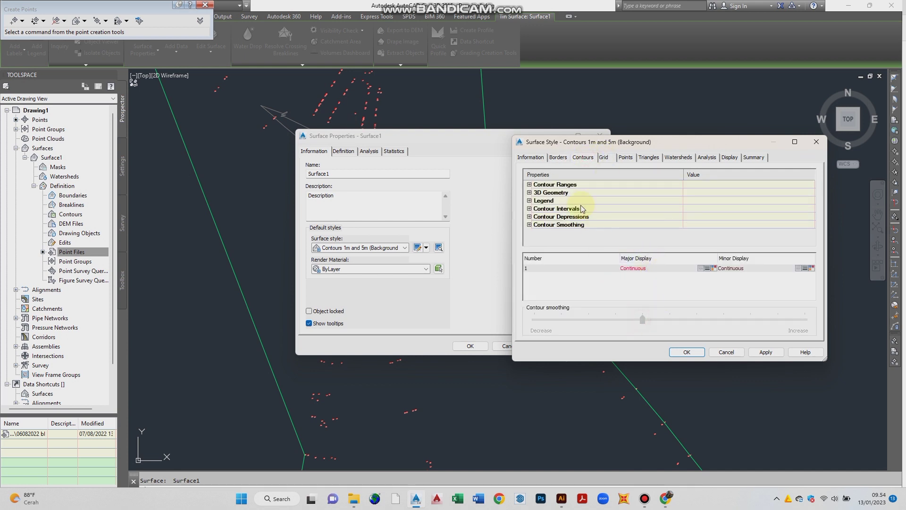
left_click(528, 208)
scroll(613, 214, "down", 1)
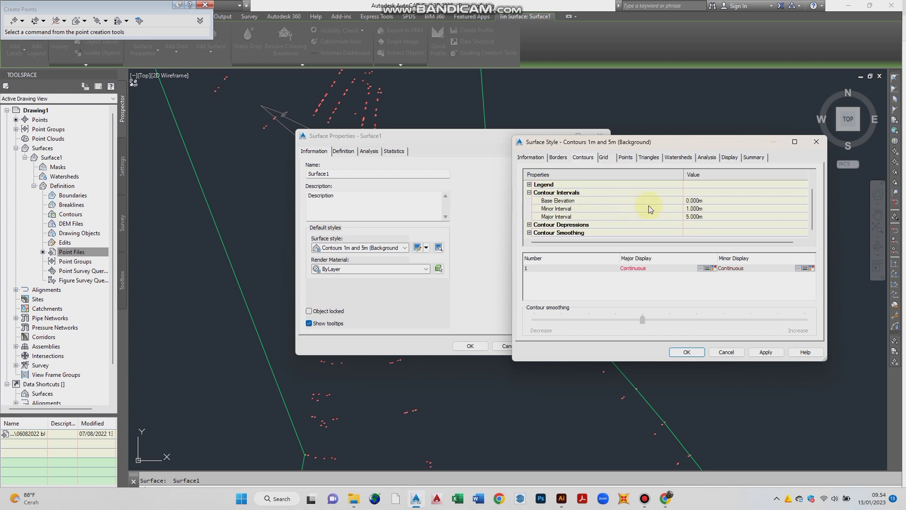
left_click(529, 224)
scroll(569, 222, "down", 1)
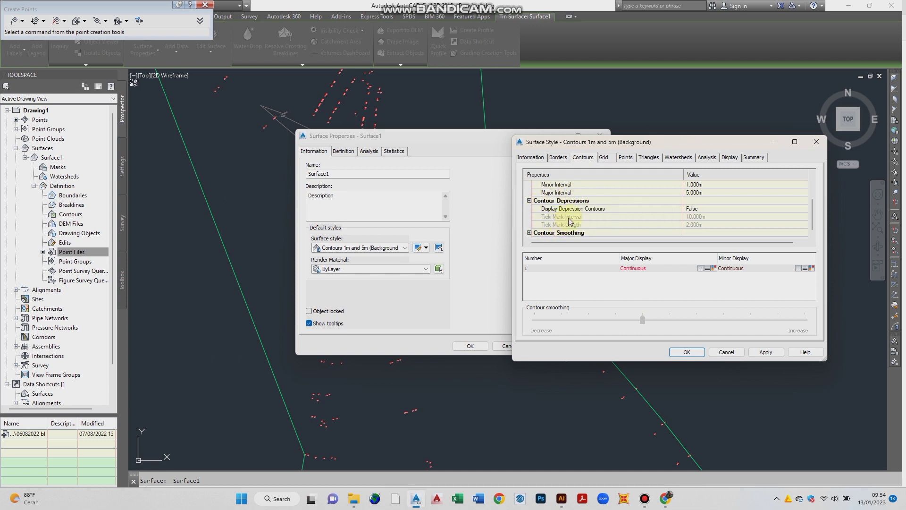
scroll(681, 209, "up", 1)
left_click(698, 216)
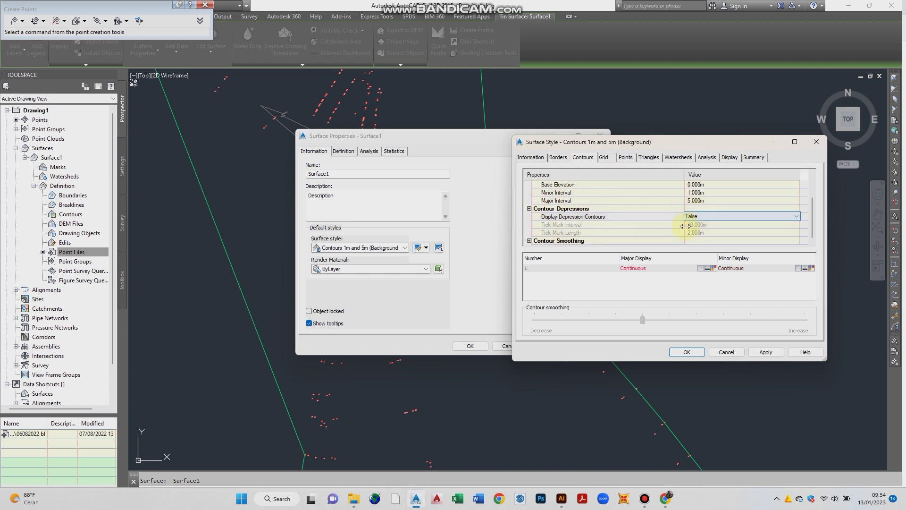
left_click(730, 216)
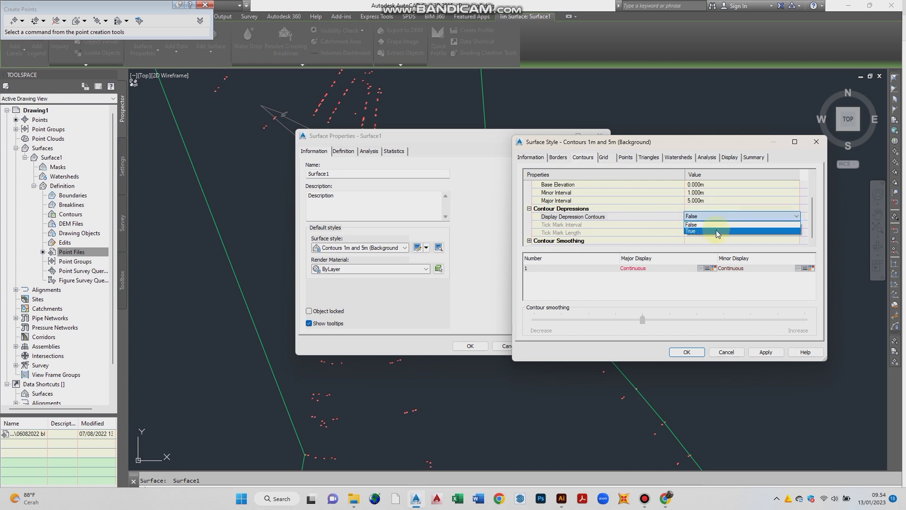
left_click(715, 230)
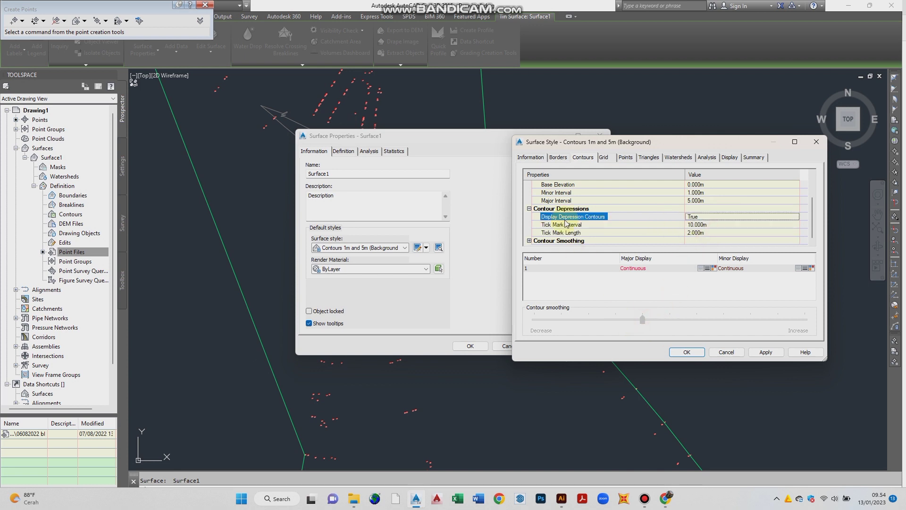
Step: Set Display Depression Contours to False in the Contours 1m and 5m (Background) style
left_click(703, 217)
left_click(706, 217)
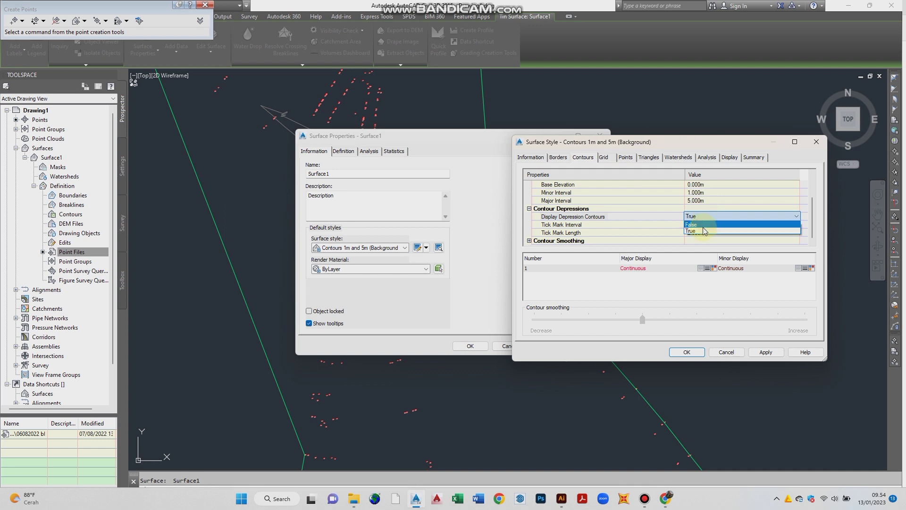
left_click(706, 230)
Step: Turn on contour smoothing in the surface style by setting Smooth Contours to True
left_click(558, 241)
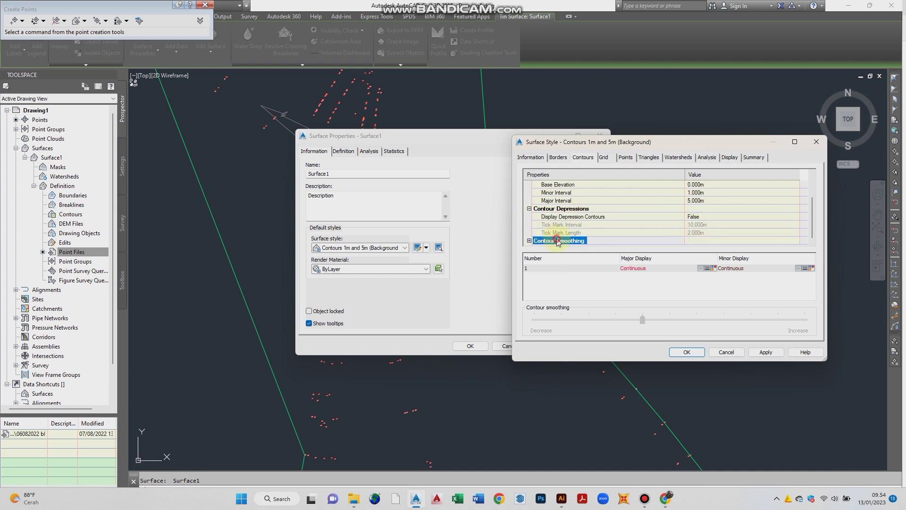
left_click(530, 241)
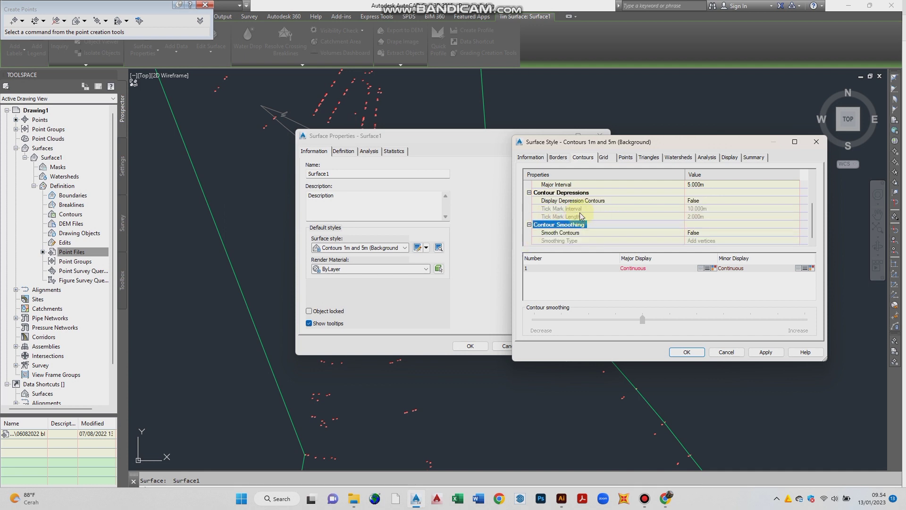
left_click(700, 233)
left_click(700, 232)
left_click(704, 248)
Step: Raise the contour smoothing amount to one notch below the maximum and save the surface style
left_click_drag(642, 320, 663, 326)
left_click_drag(791, 335, 789, 335)
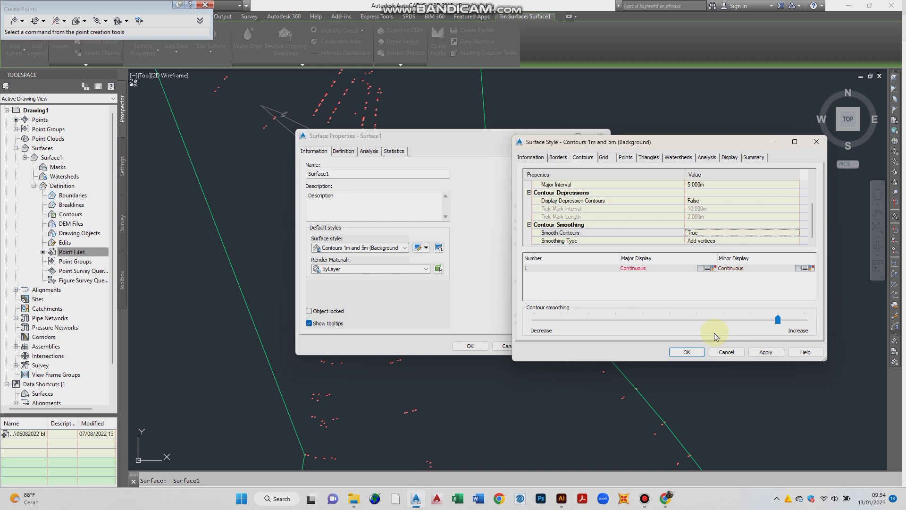
left_click(710, 322)
left_click(768, 352)
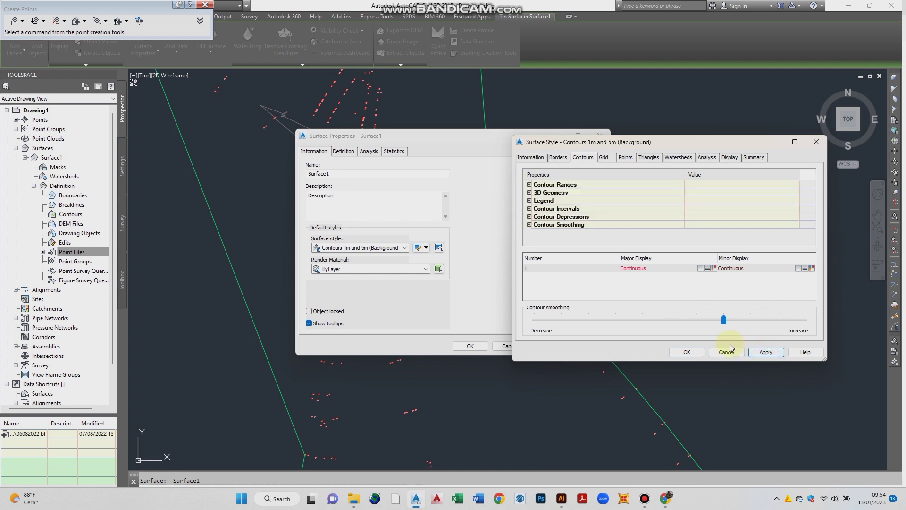
left_click_drag(725, 319, 776, 326)
left_click(767, 353)
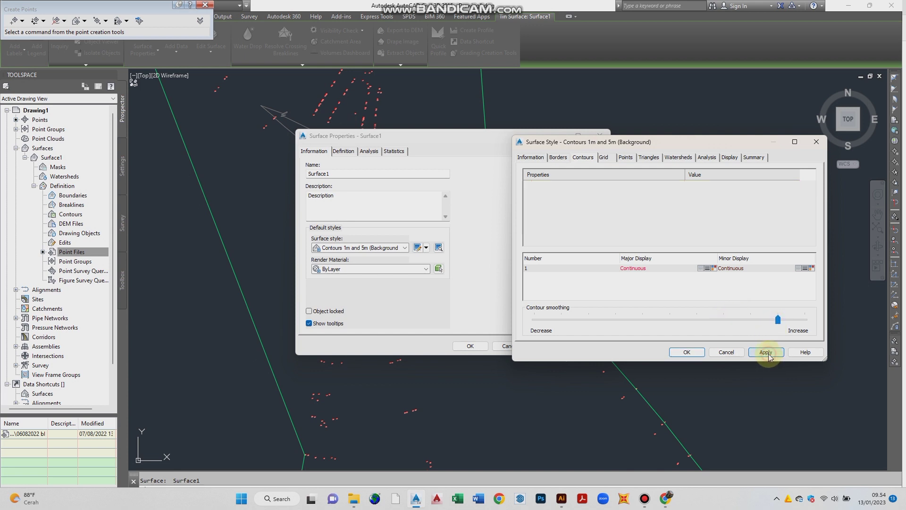
left_click(687, 352)
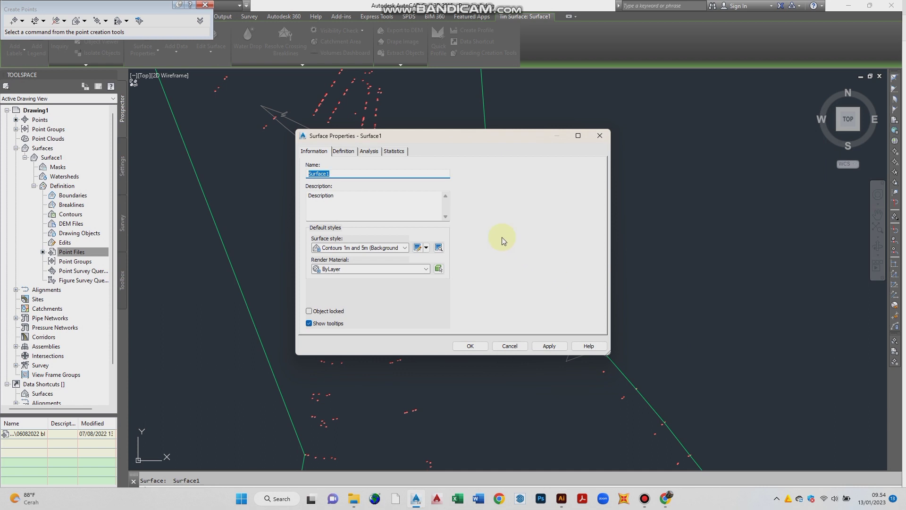
Step: Check the definition, analysis and statistics of Surface1 and apply its properties to the drawing
left_click_drag(450, 137, 692, 129)
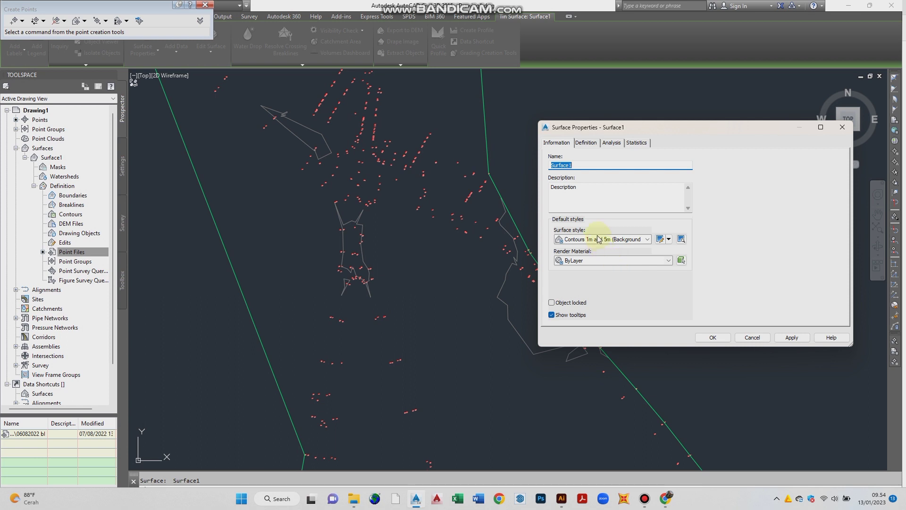
left_click(585, 142)
left_click(609, 143)
left_click(635, 143)
left_click(795, 336)
left_click(708, 338)
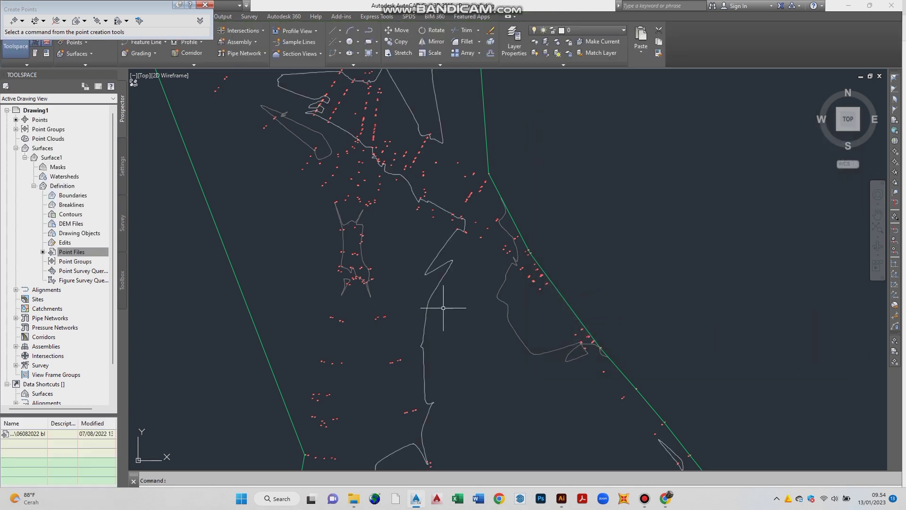
scroll(456, 301, "down", 8)
scroll(456, 303, "up", 6)
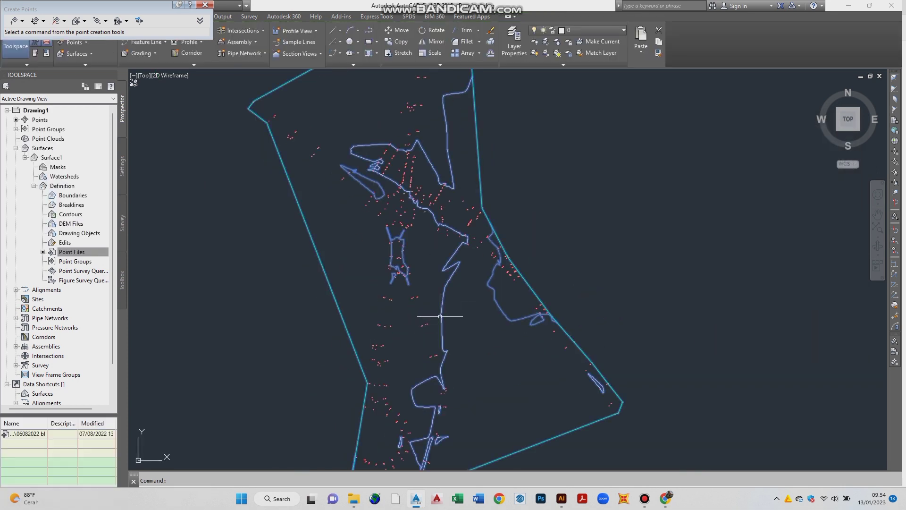